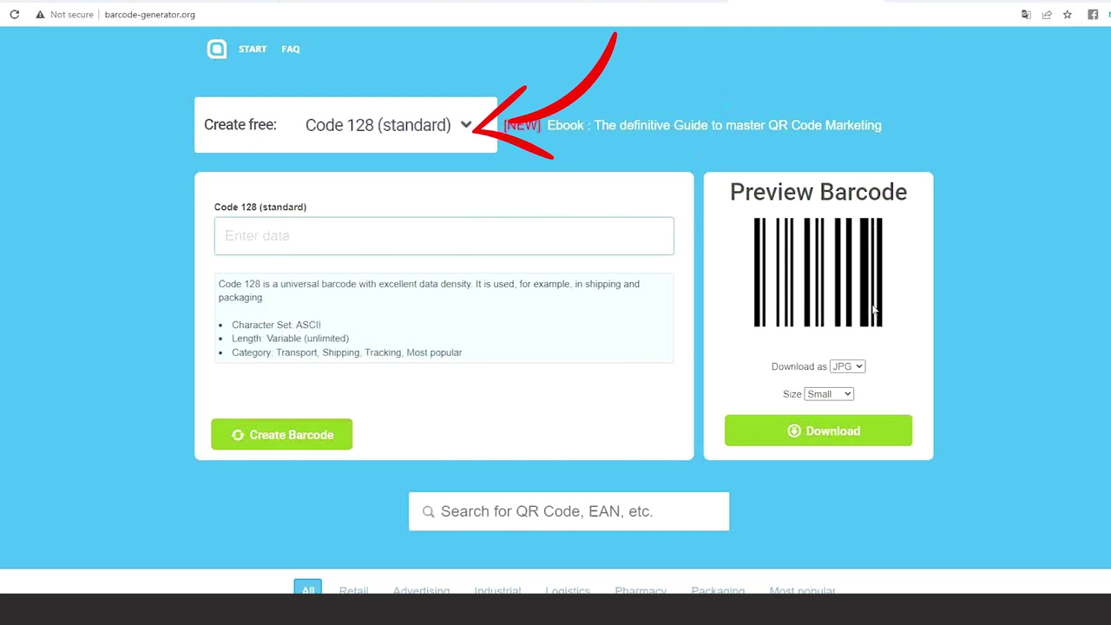
text(www.daisymultif)
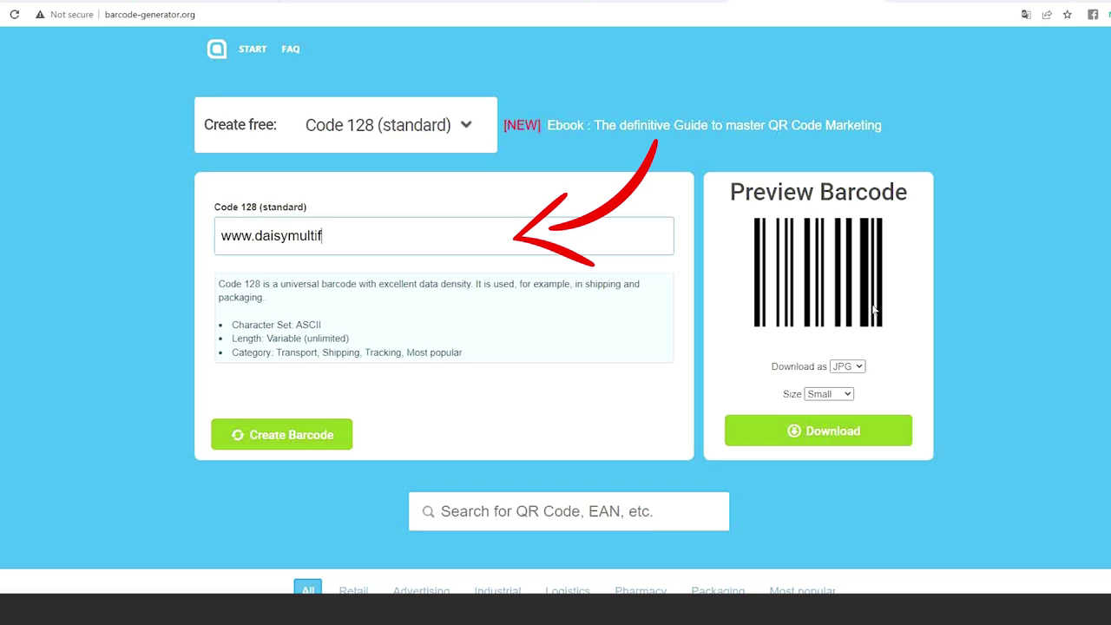
text(acetica.com)
click(309, 438)
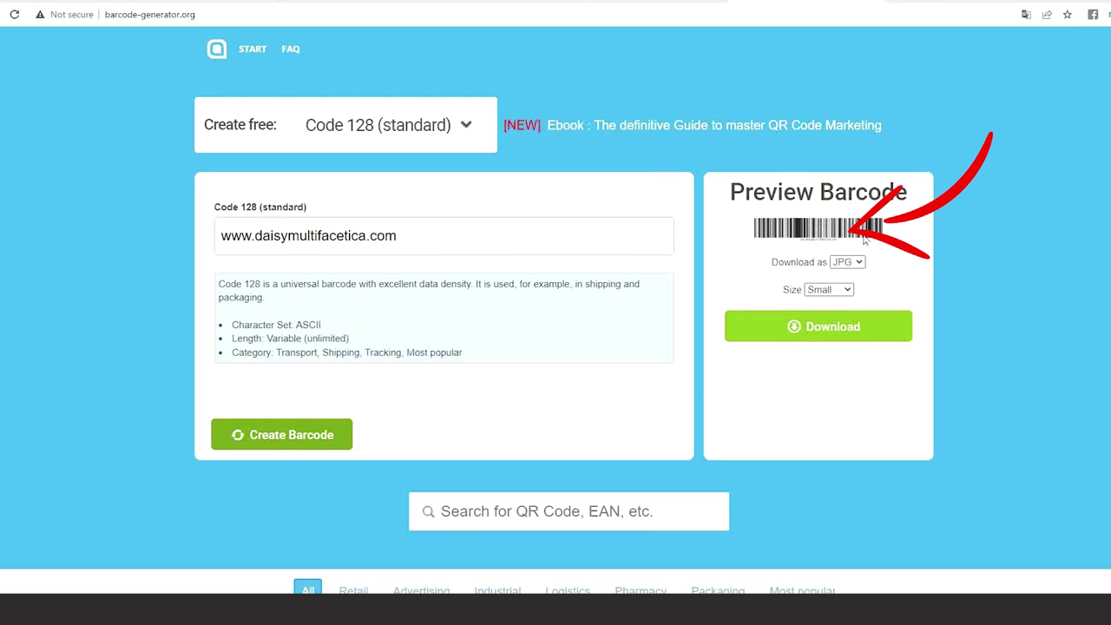
click(829, 290)
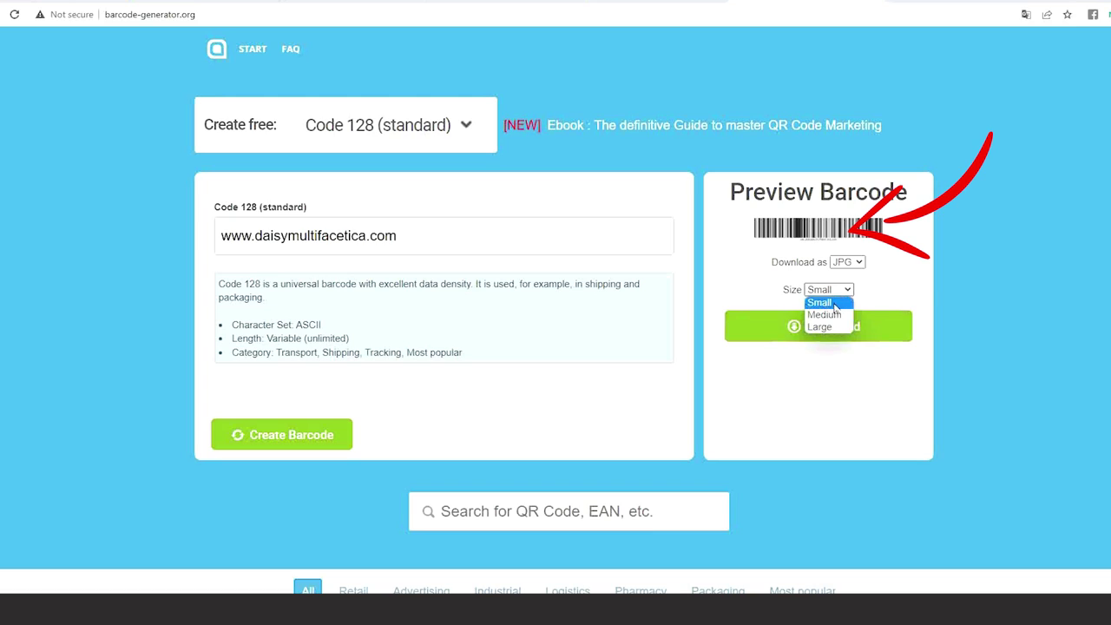
click(825, 327)
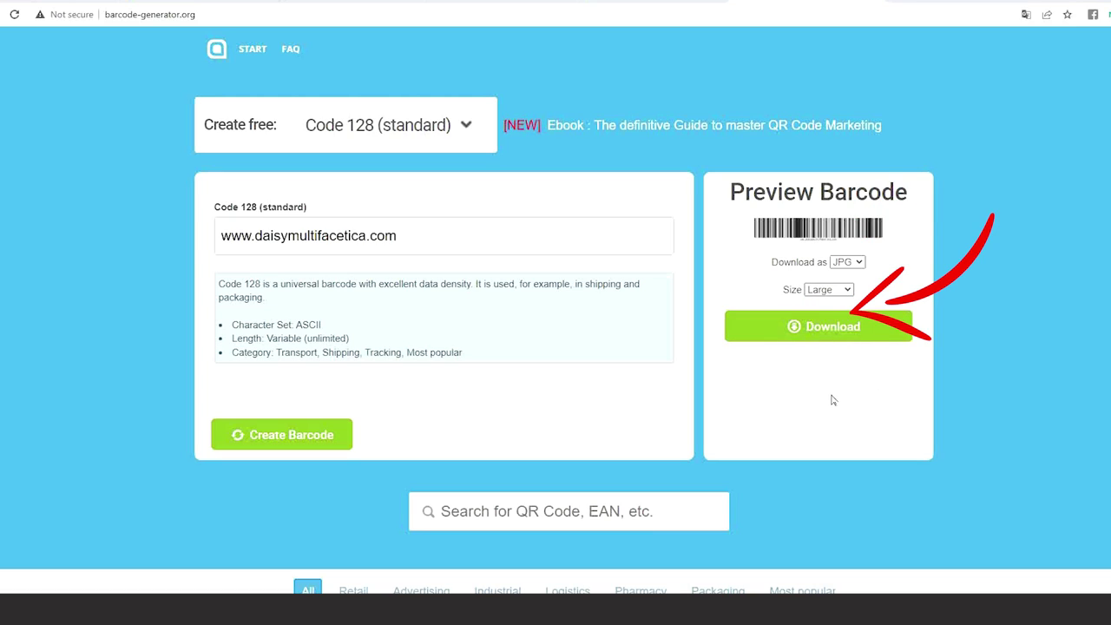
click(828, 330)
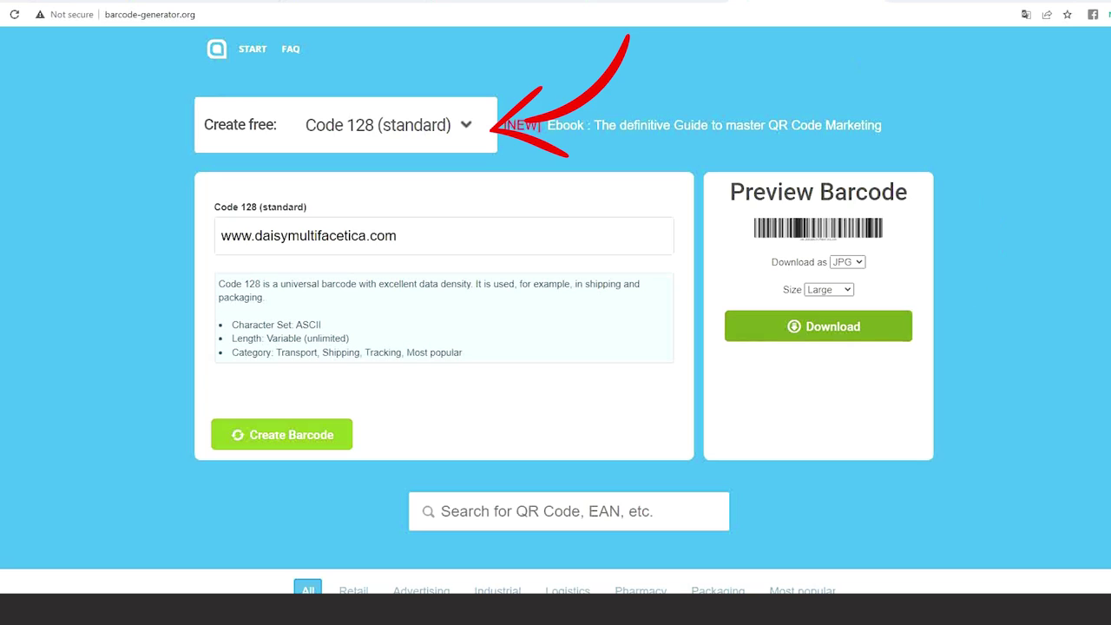
click(436, 142)
click(397, 250)
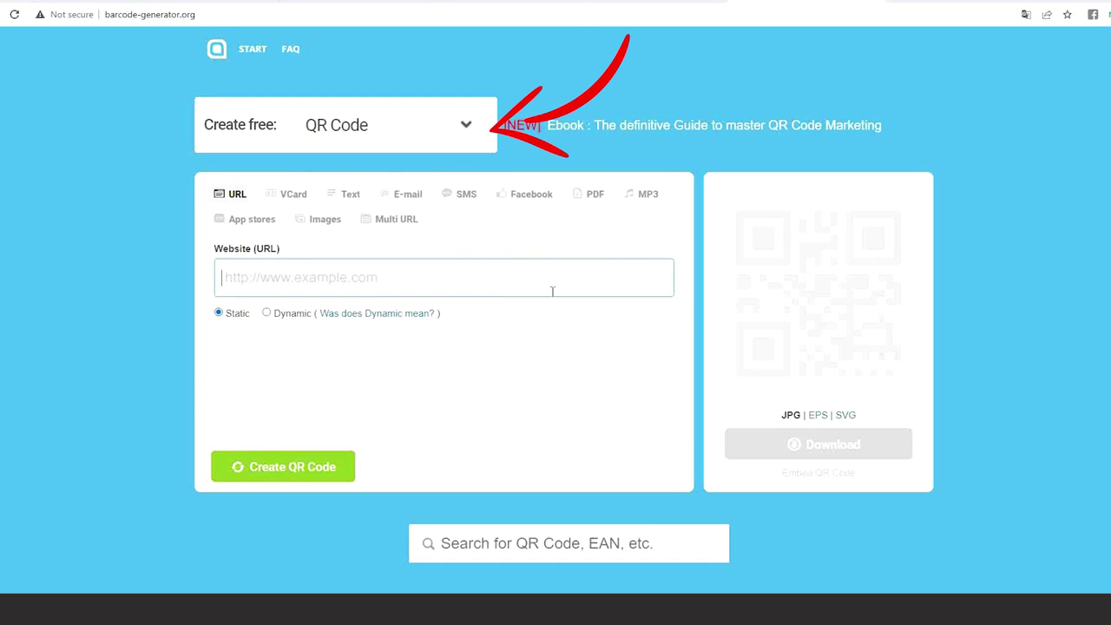
click(278, 316)
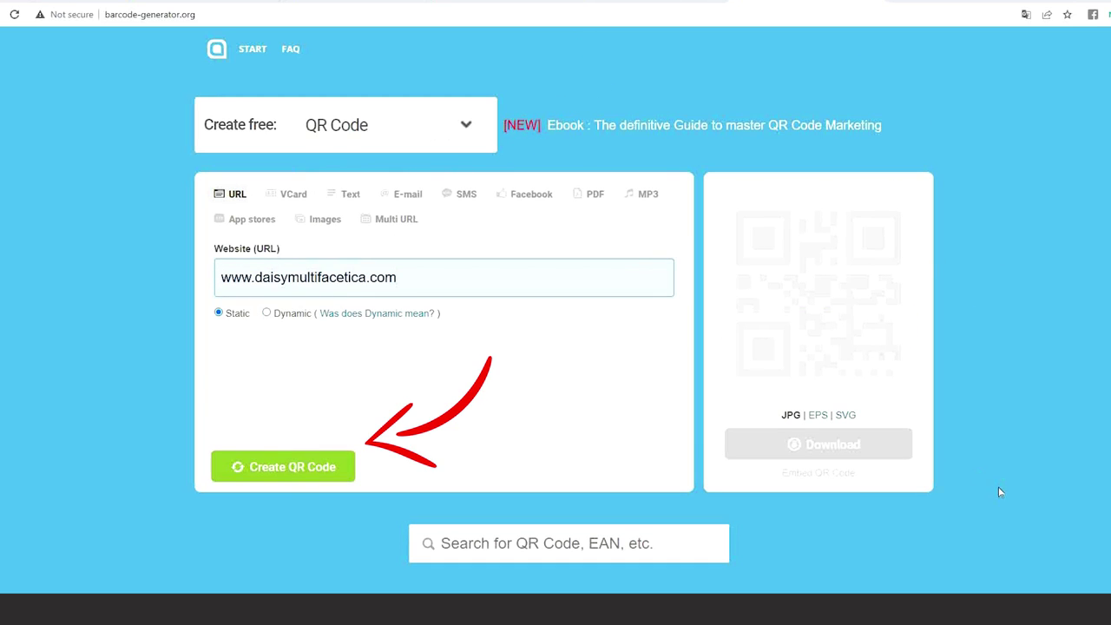
click(300, 470)
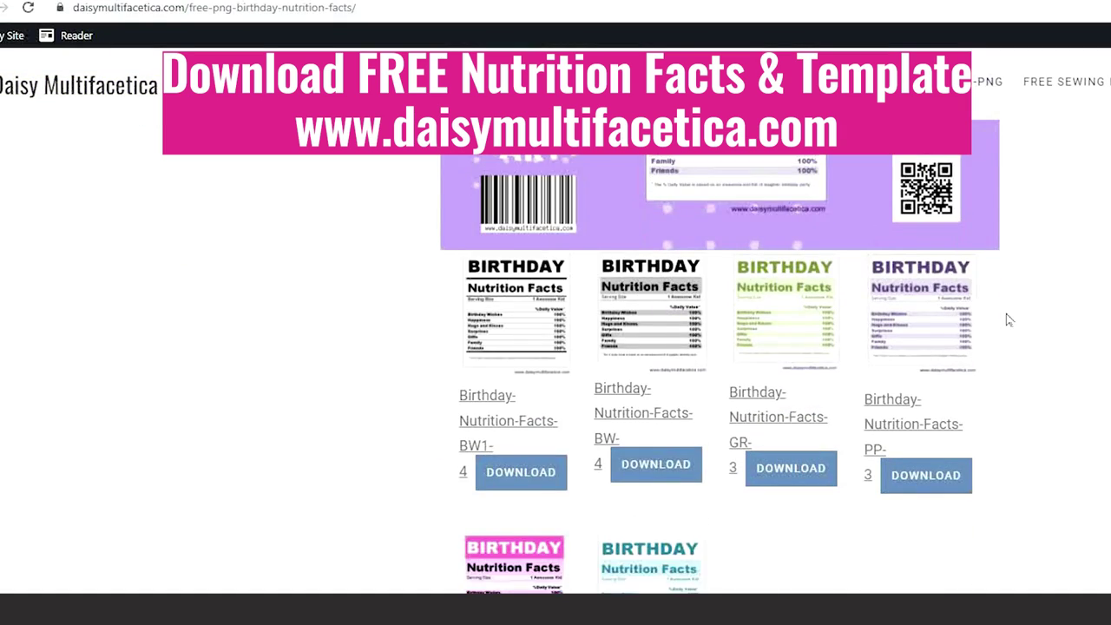
scroll(1004, 318, down, 10)
scroll(1004, 318, up, 9)
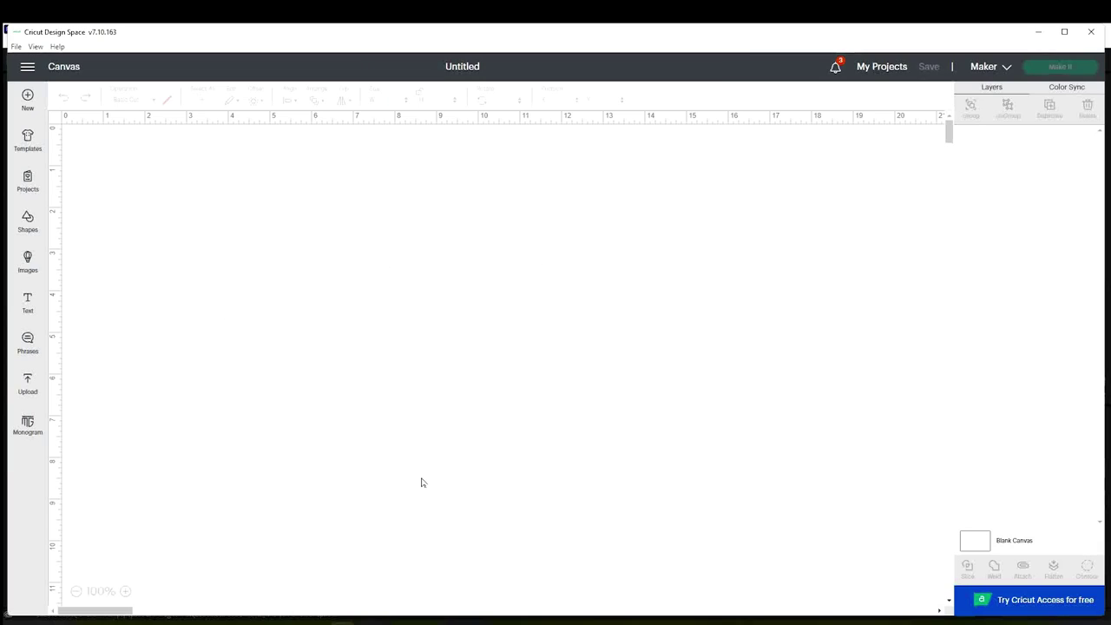
In Cricut Design Space, begin a new image upload using the file "Chip bag template for Cricut Desing Space".
click(29, 388)
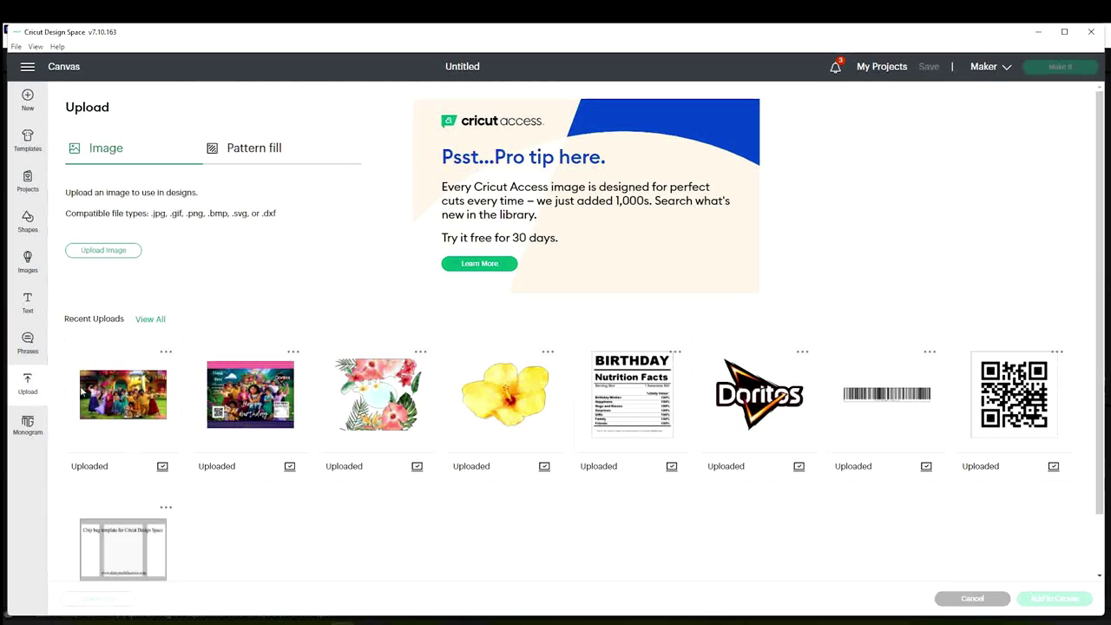
click(102, 250)
click(577, 331)
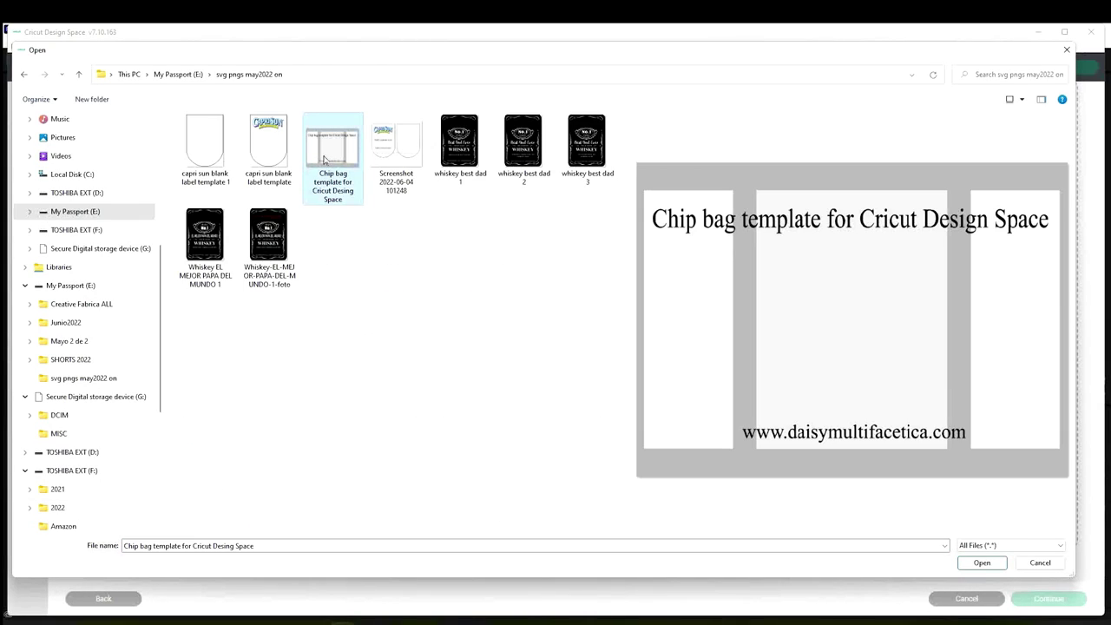
click(981, 563)
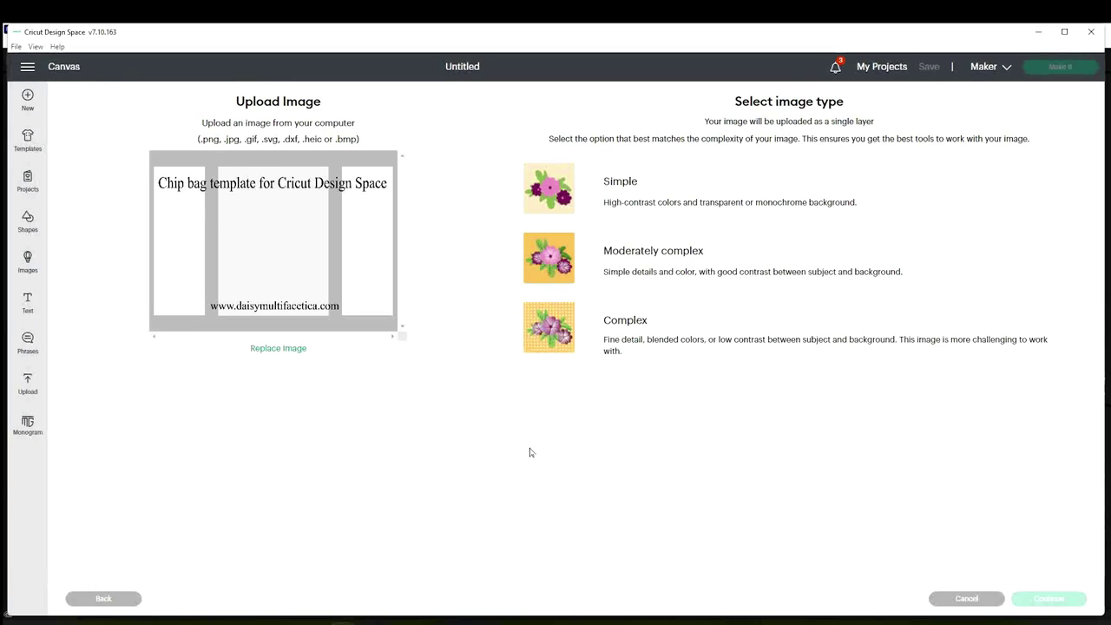
Upload the template as a Complex, Print Then Cut image without removing its background, and add it to the canvas.
click(631, 337)
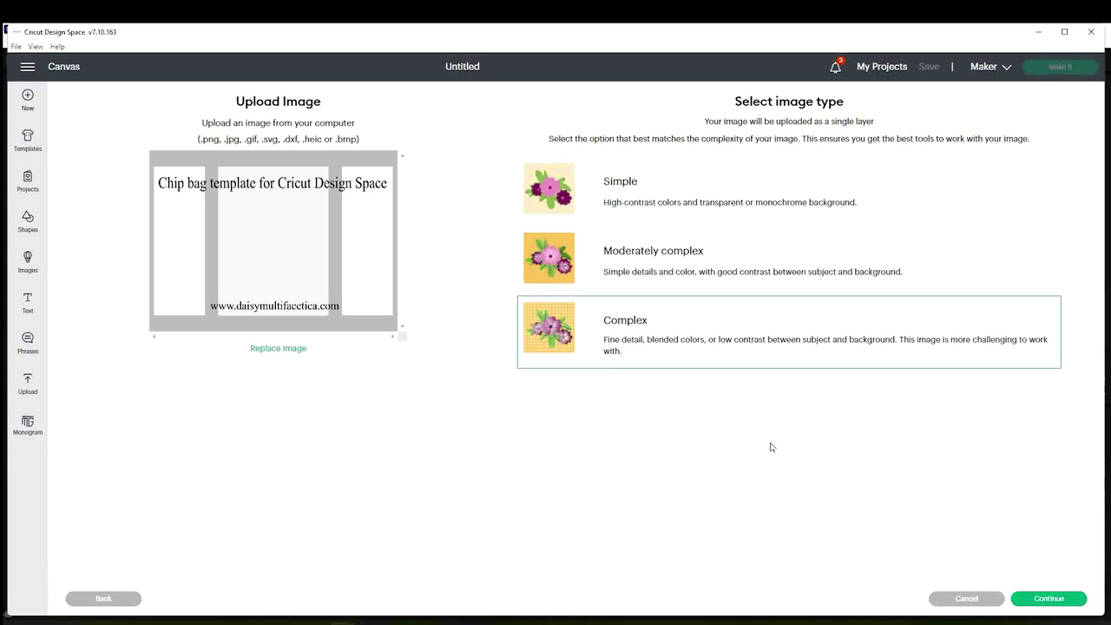
click(1053, 599)
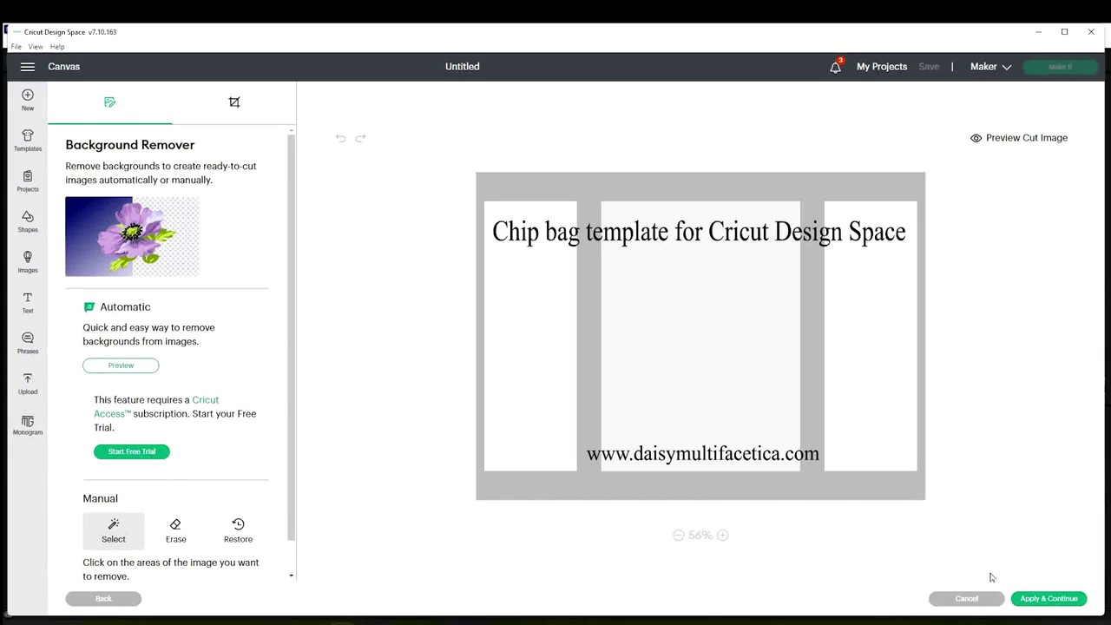
click(1042, 599)
click(720, 372)
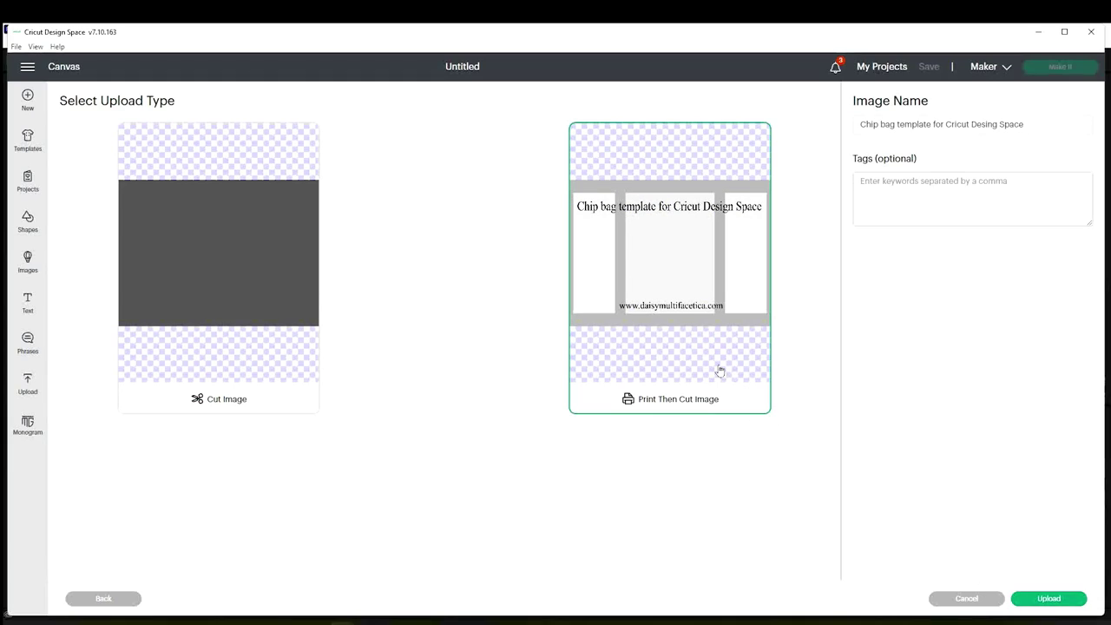
click(1043, 602)
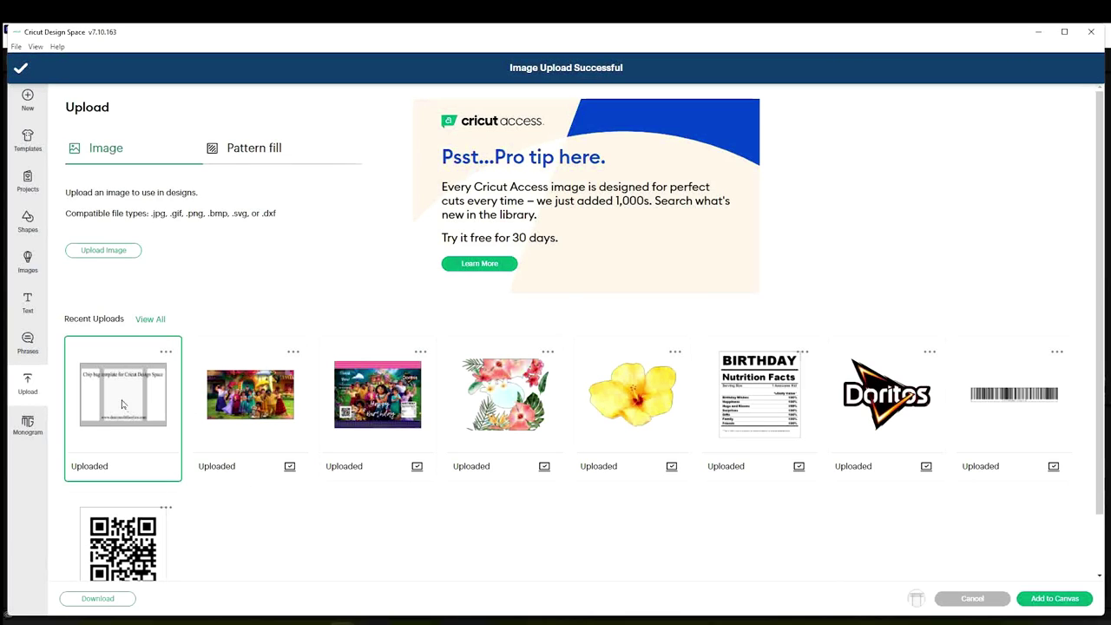
click(1071, 601)
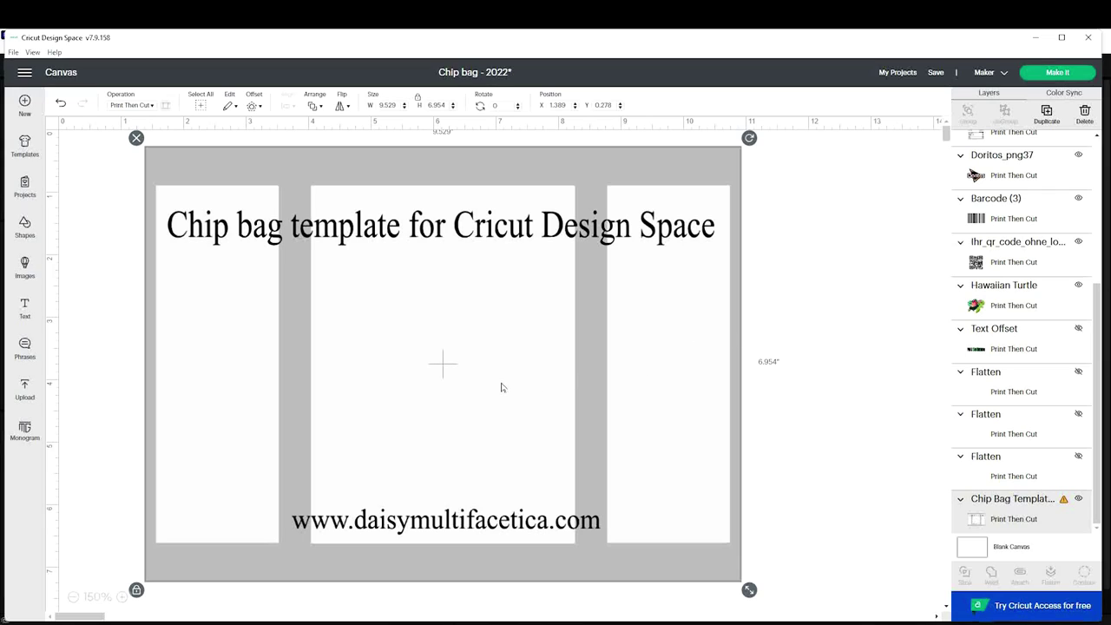
Unlock the chip bag template's proportions, resize it to 9.25 by 6.75 inches, and shift it slightly down and to the right.
click(417, 98)
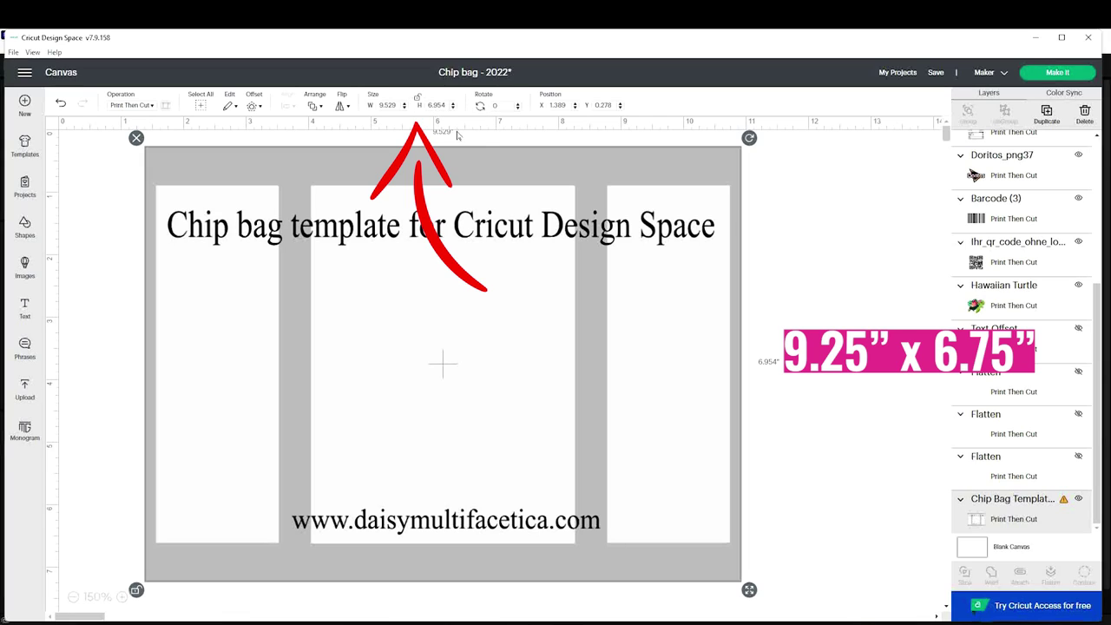
click(396, 105)
text(9)
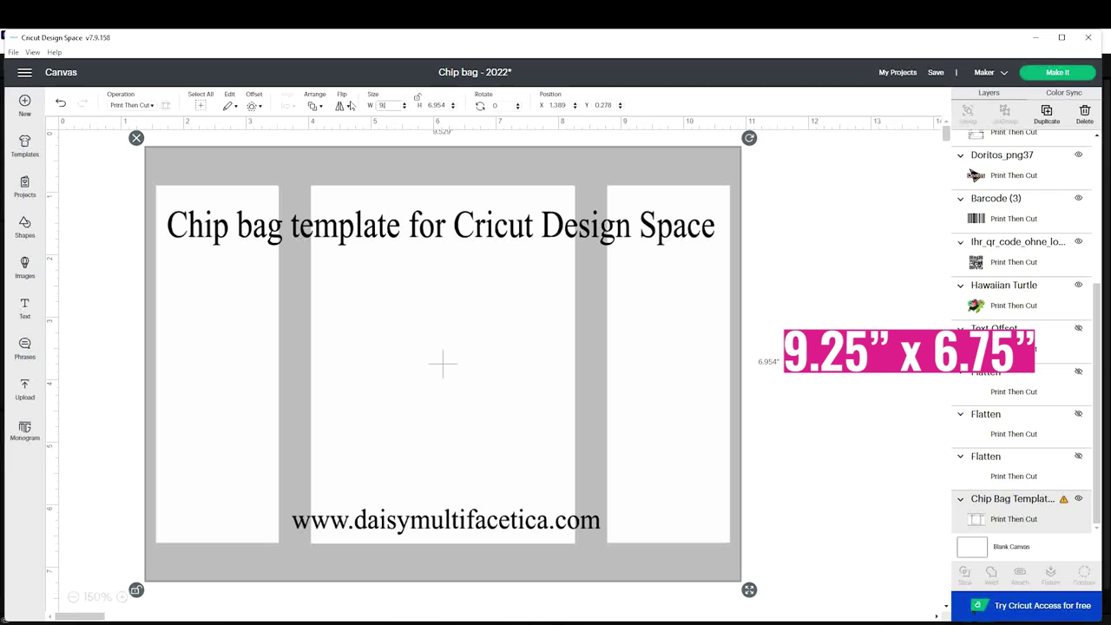
key(Return)
click(433, 105)
text(6.75)
key(Return)
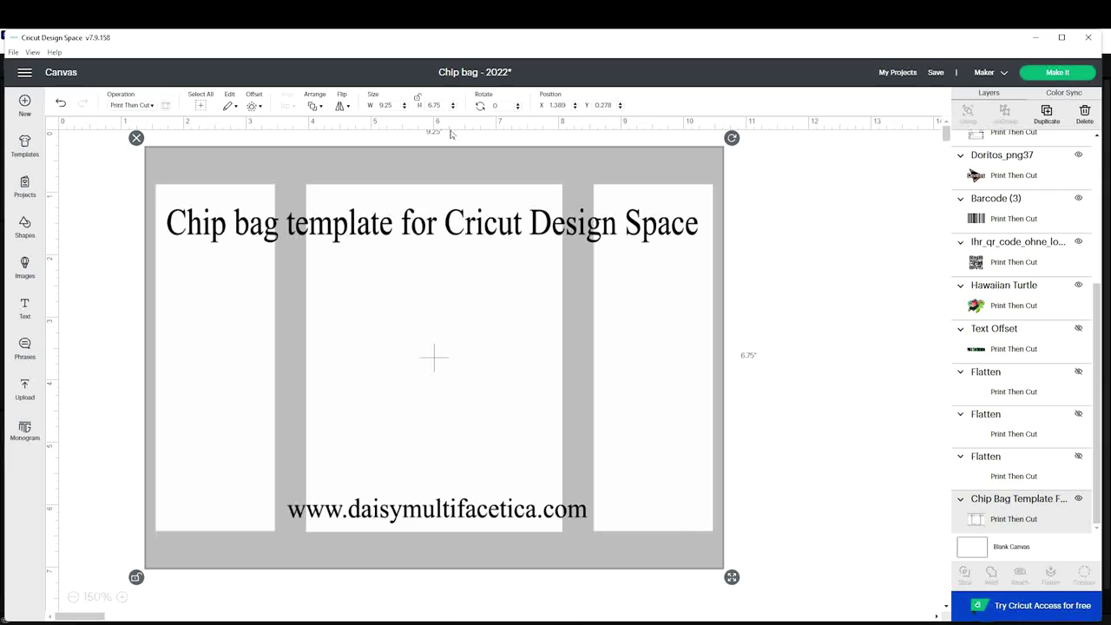
drag(582, 186, 594, 195)
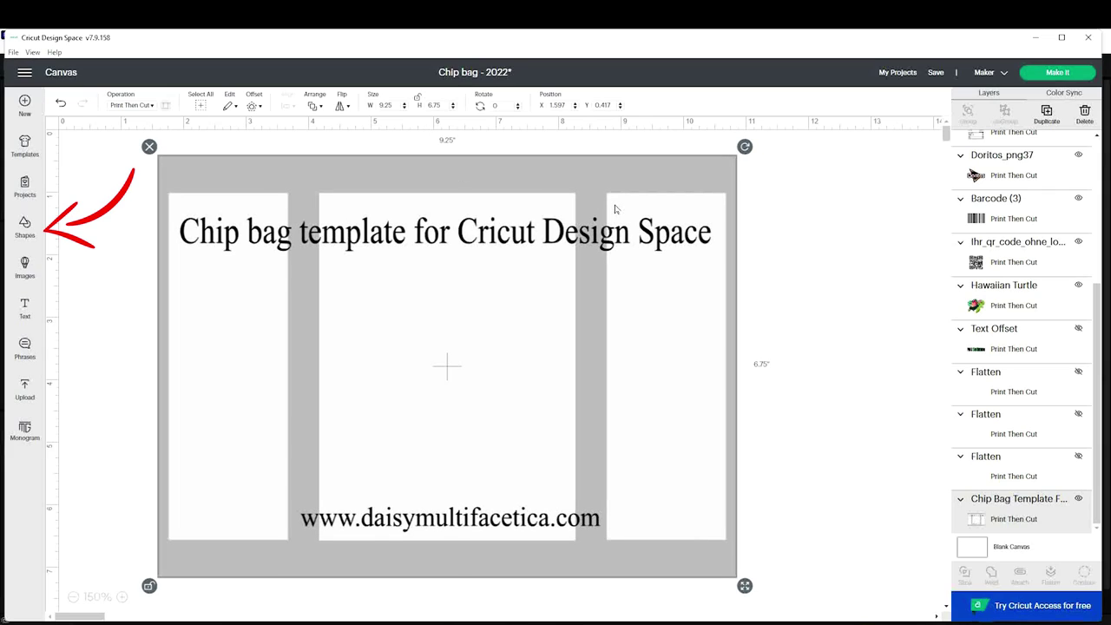
click(96, 292)
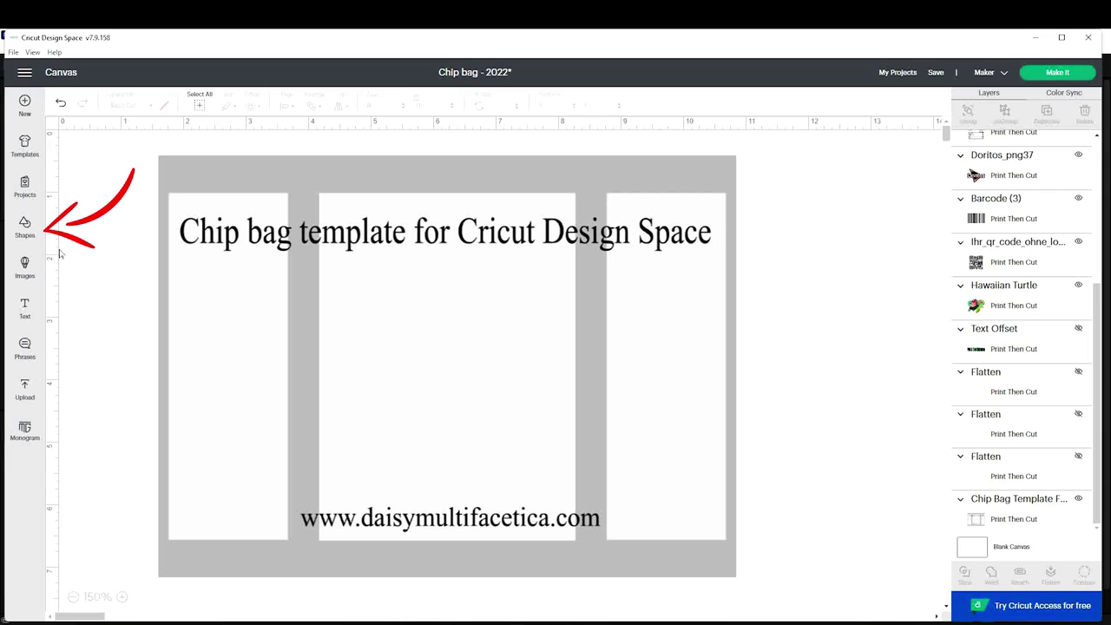
Add a square shape to the canvas and place it over the template's upper-left corner.
click(25, 224)
click(84, 357)
drag(109, 159, 352, 280)
drag(430, 375, 257, 254)
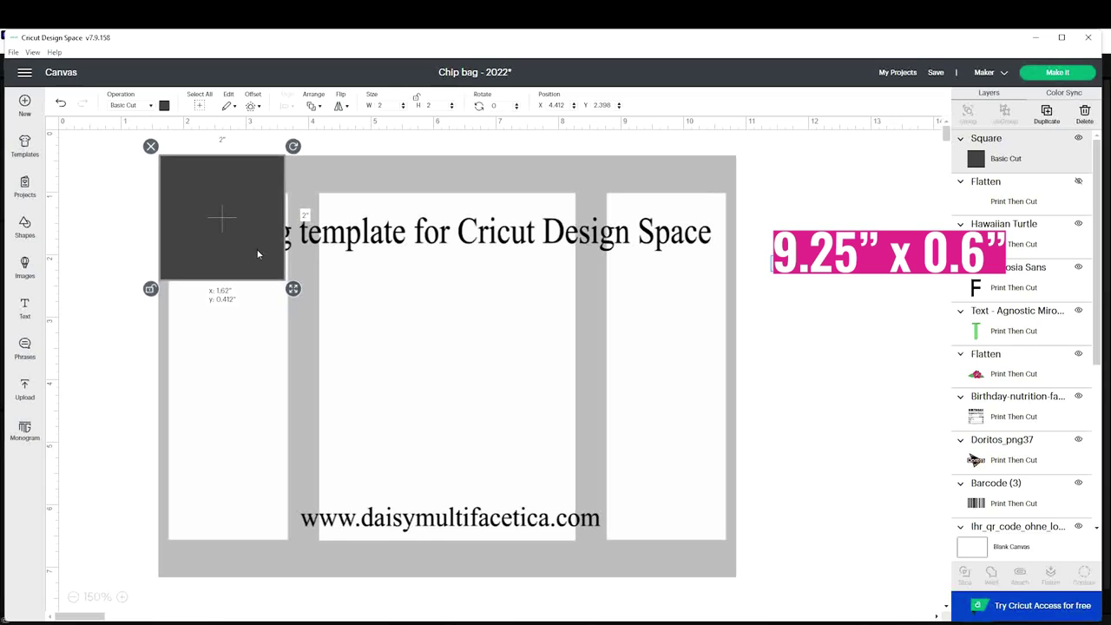
Stretch the square into a strip along the template's upper edge, 9.25 inches wide and 0.6 inches high.
drag(293, 288, 743, 206)
double_click(387, 105)
text(9.25)
double_click(431, 105)
text(0.6)
key(Return)
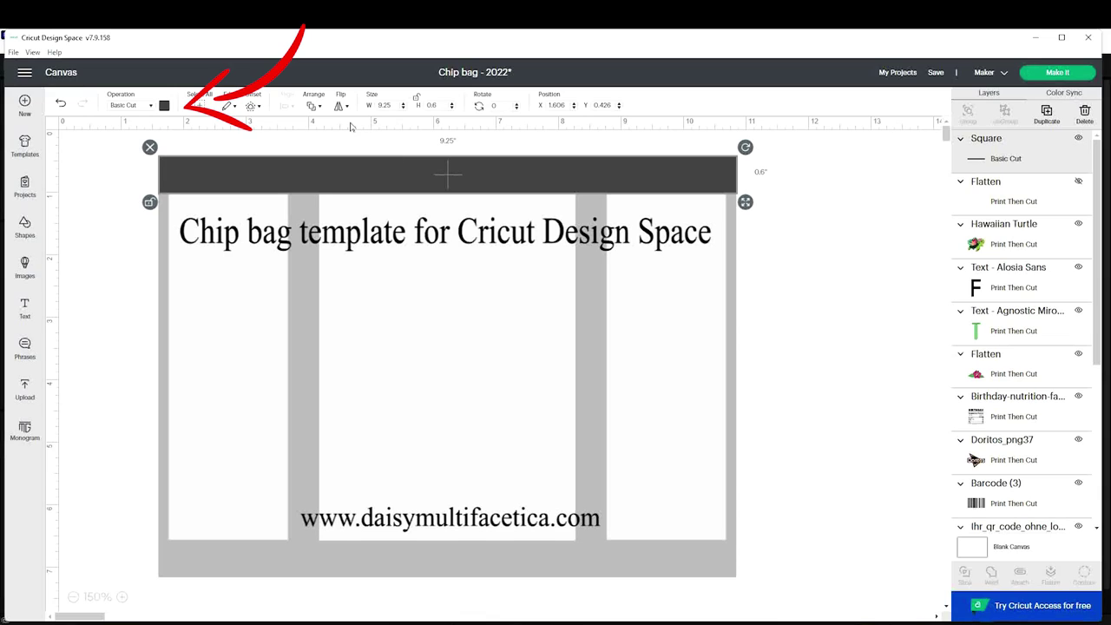
Colour the strip dark pink and place a duplicate of it along the template's lower edge.
click(164, 105)
click(206, 163)
right_click(507, 178)
click(536, 273)
mouse_move(489, 181)
mouse_down()
mouse_move(432, 551)
mouse_move(484, 542)
mouse_move(471, 547)
mouse_up()
click(655, 526)
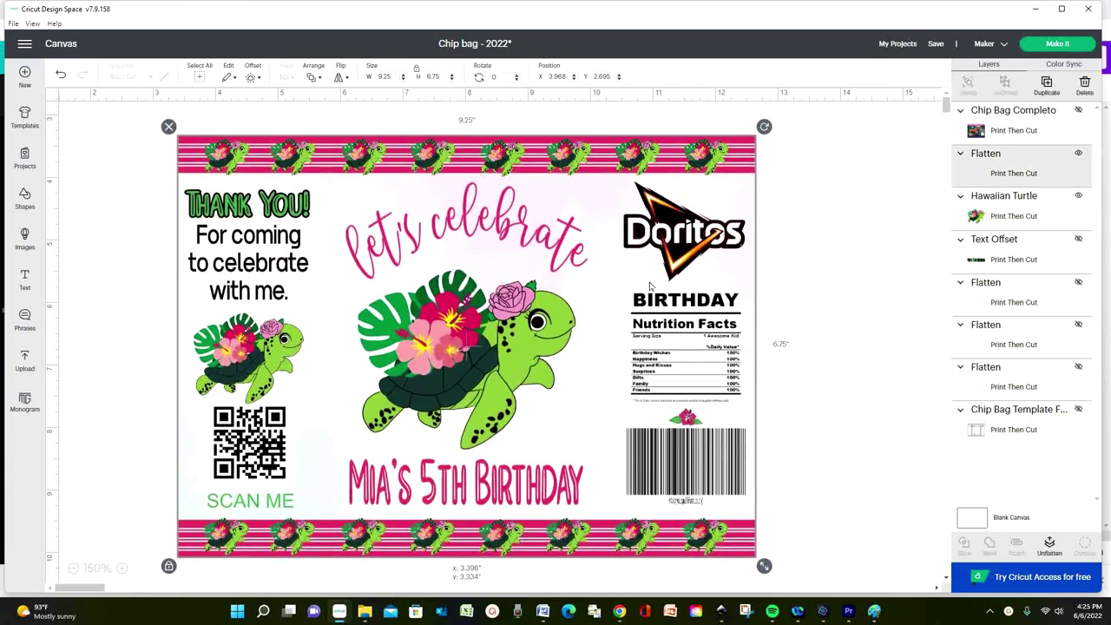
Move the Hawaiian turtle image onto the template and centre it in the middle panel.
click(650, 285)
click(469, 335)
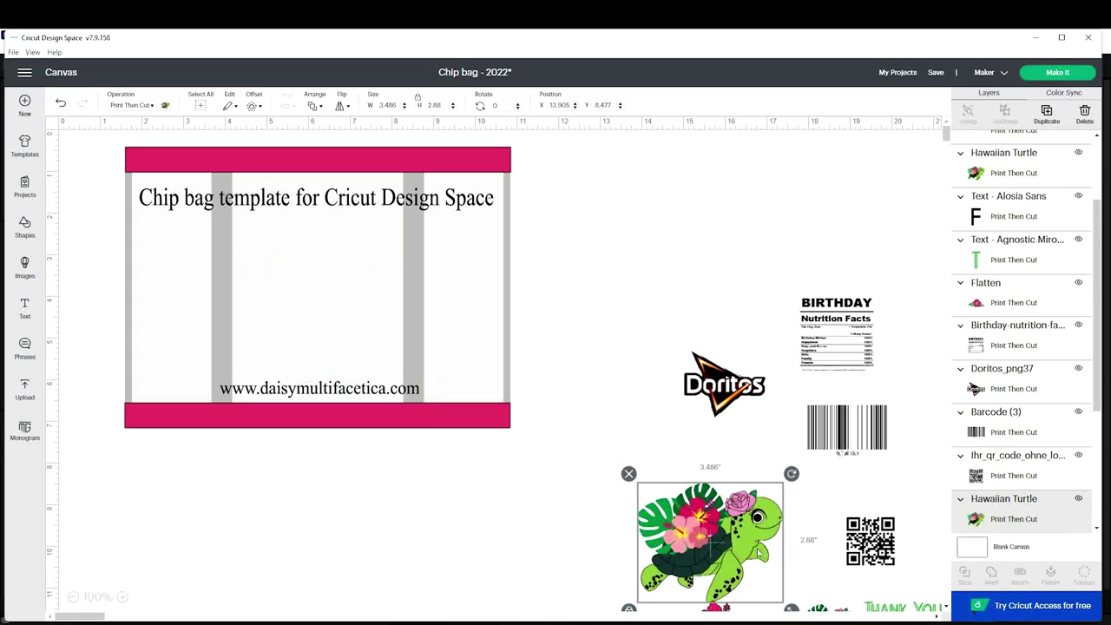
drag(735, 546, 344, 310)
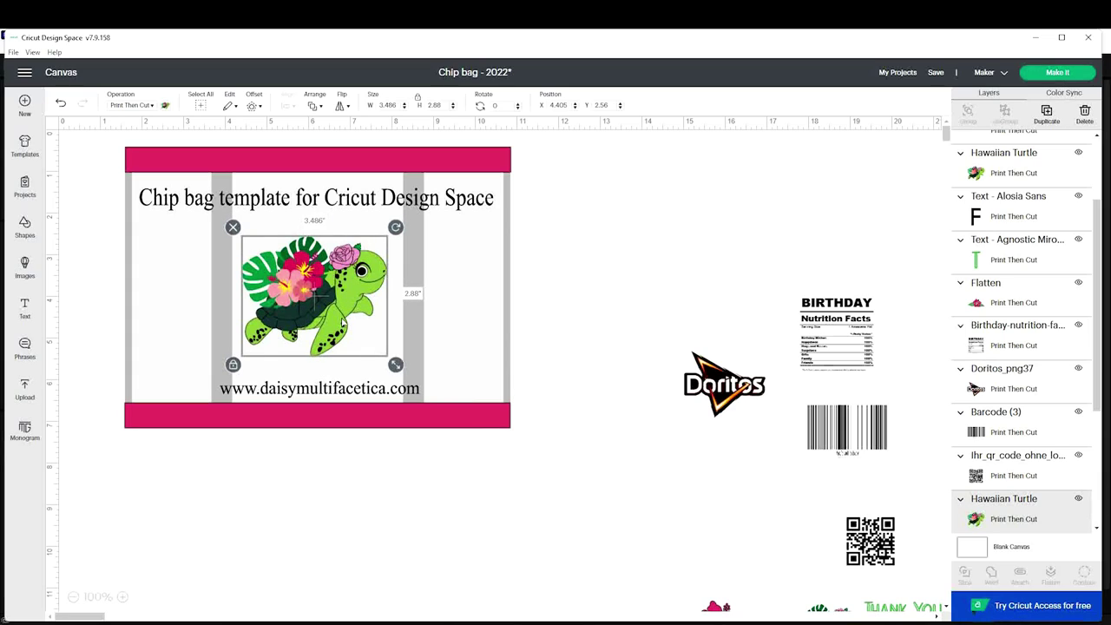
mouse_move(333, 316)
mouse_down()
mouse_move(328, 305)
mouse_move(343, 299)
mouse_up()
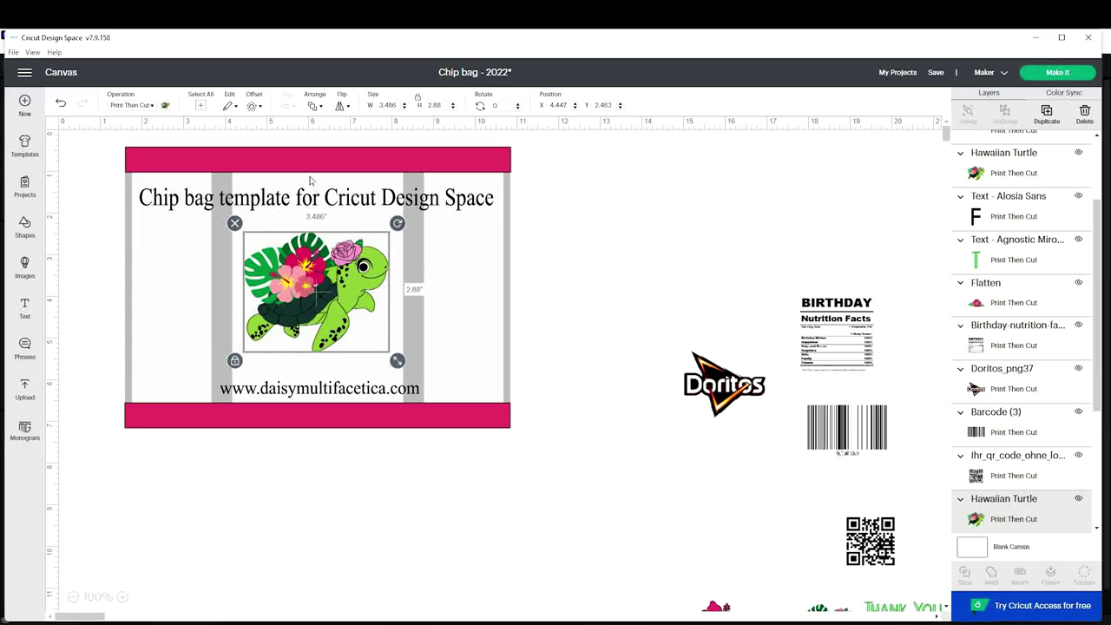
key(Escape)
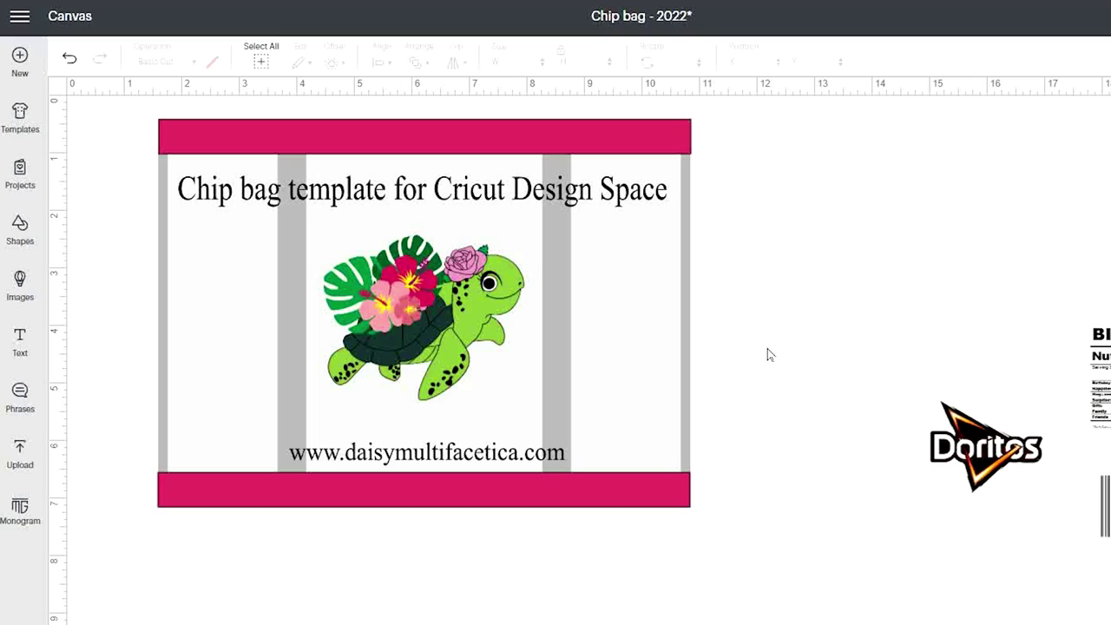
click(472, 325)
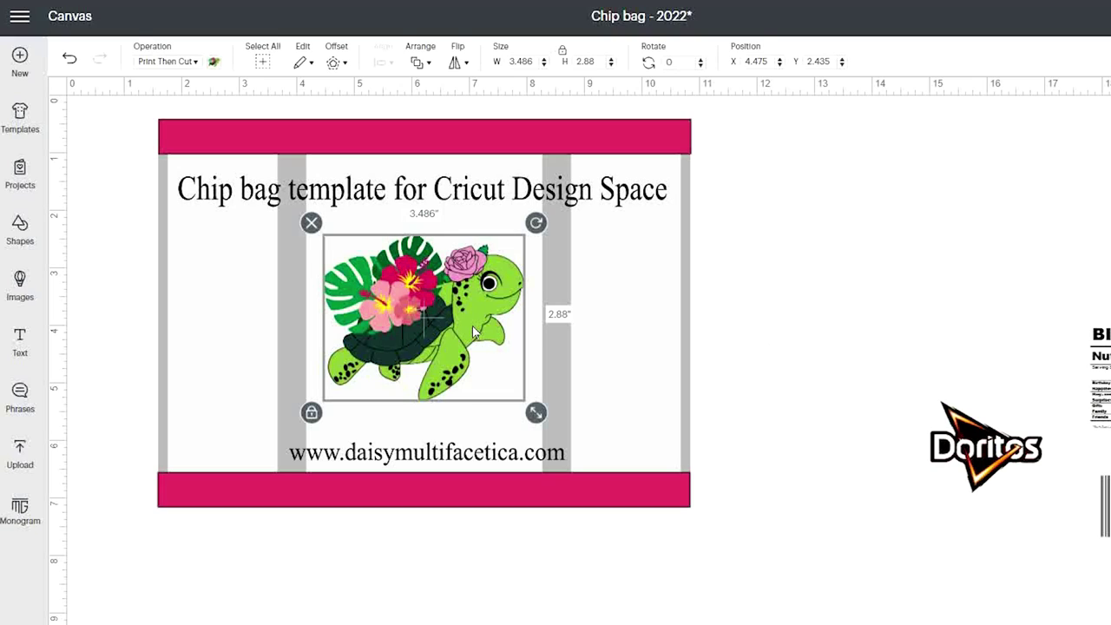
click(794, 307)
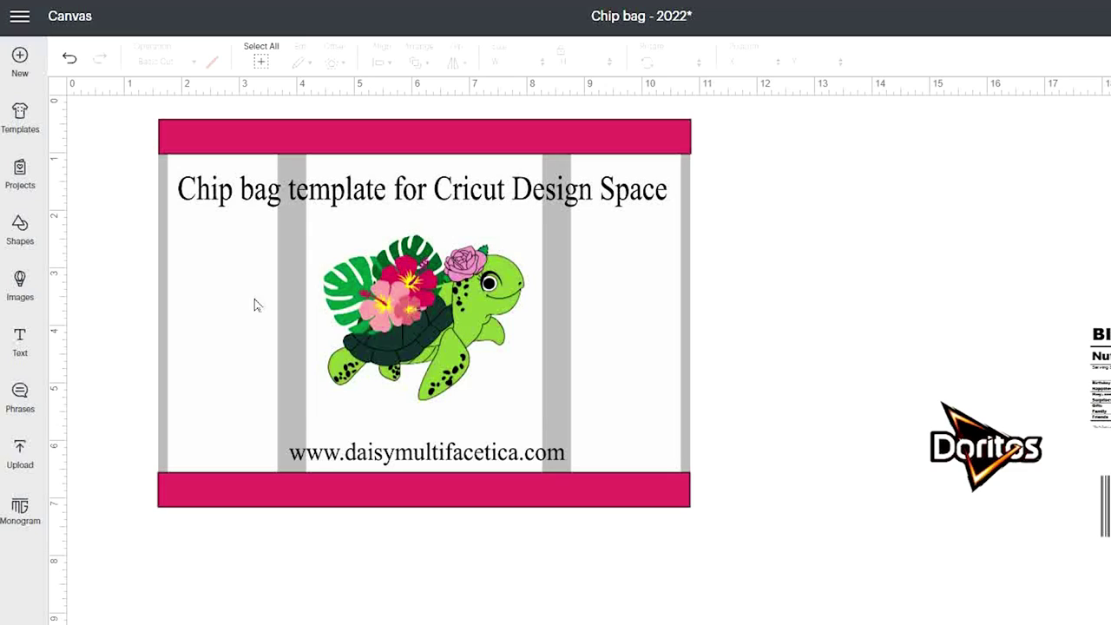
Add a text object reading "Let's Celebrate" to the canvas.
click(21, 349)
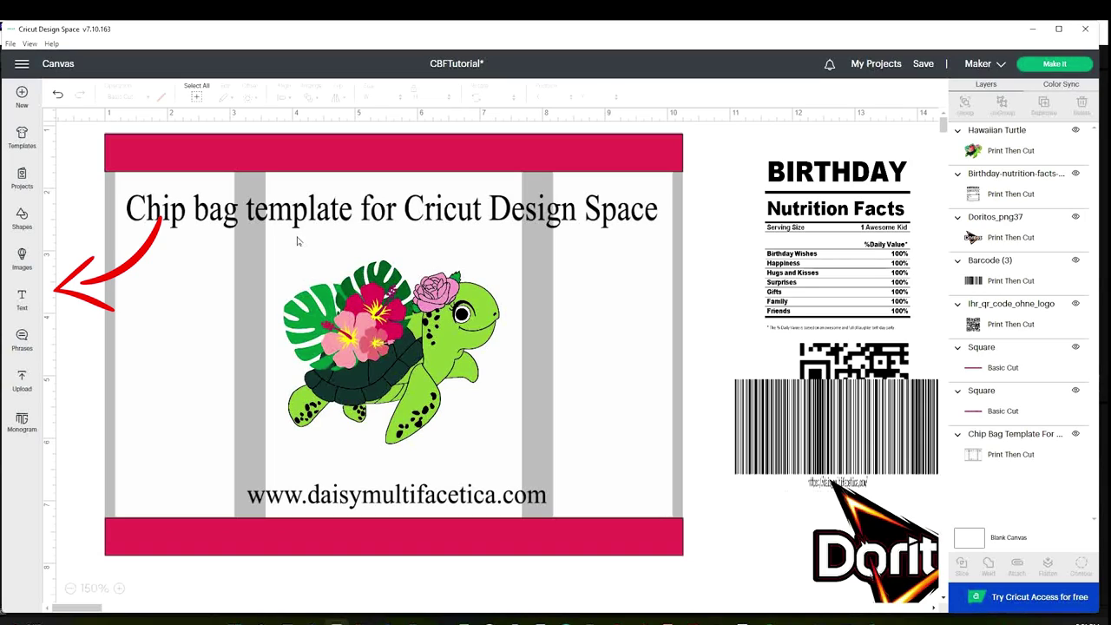
click(23, 312)
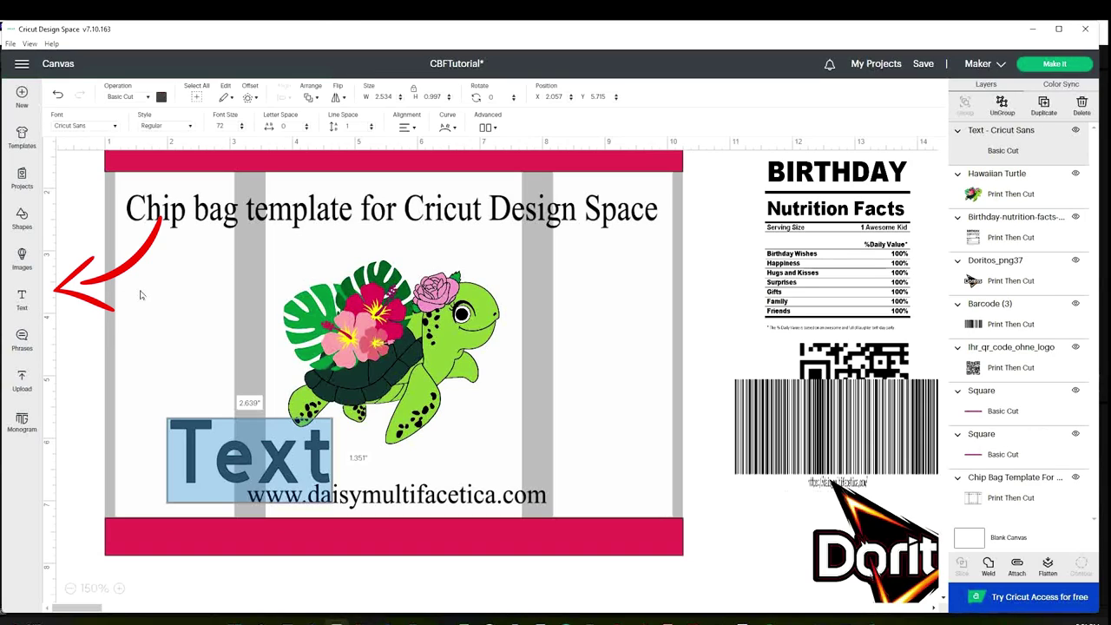
text(Let's Celebrate)
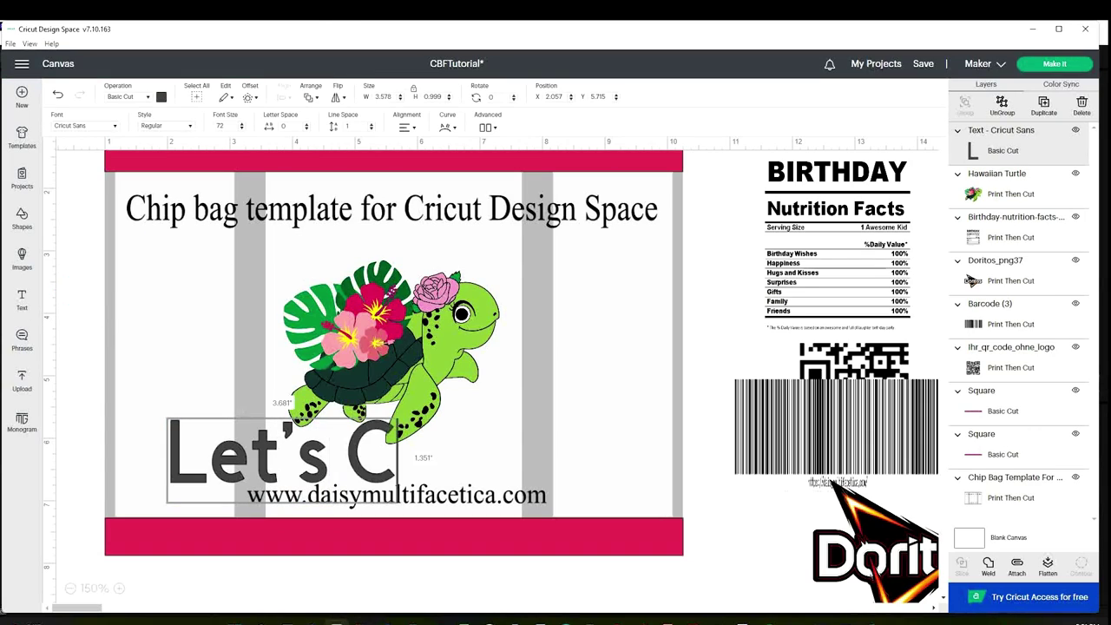
click(550, 473)
Shrink the "Let's Celebrate" text to about 3.84 inches wide and position it directly above the turtle in the middle panel.
drag(549, 473, 653, 247)
drag(777, 263, 496, 238)
drag(515, 259, 525, 264)
drag(391, 245, 447, 249)
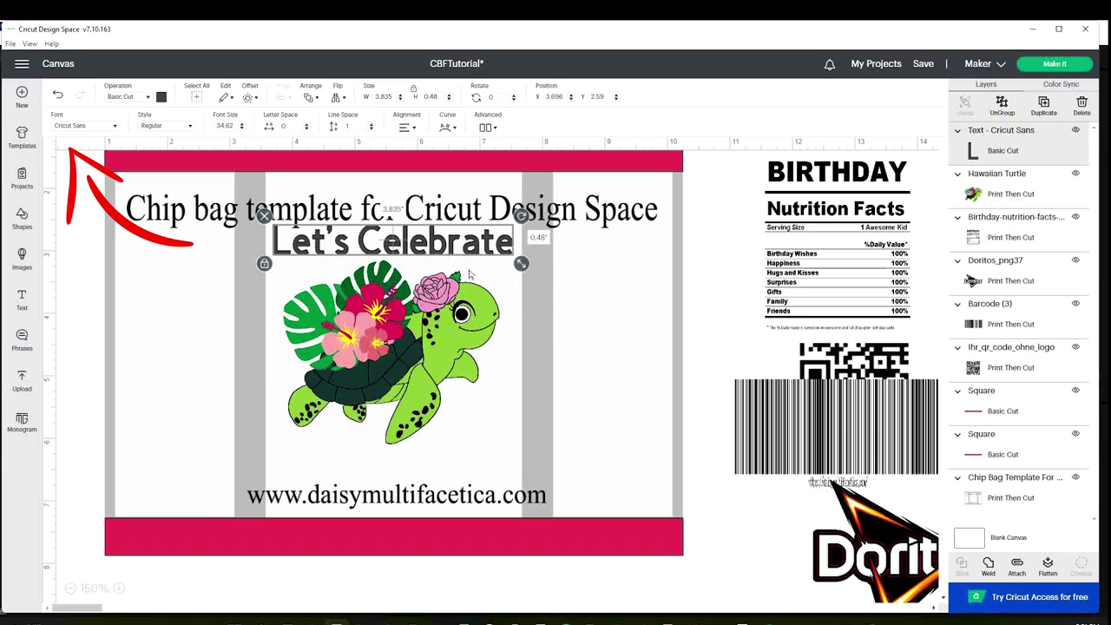
Change the "Let's Celebrate" text to the Artis system font and resize it to about 3.82 inches wide above the turtle.
click(79, 126)
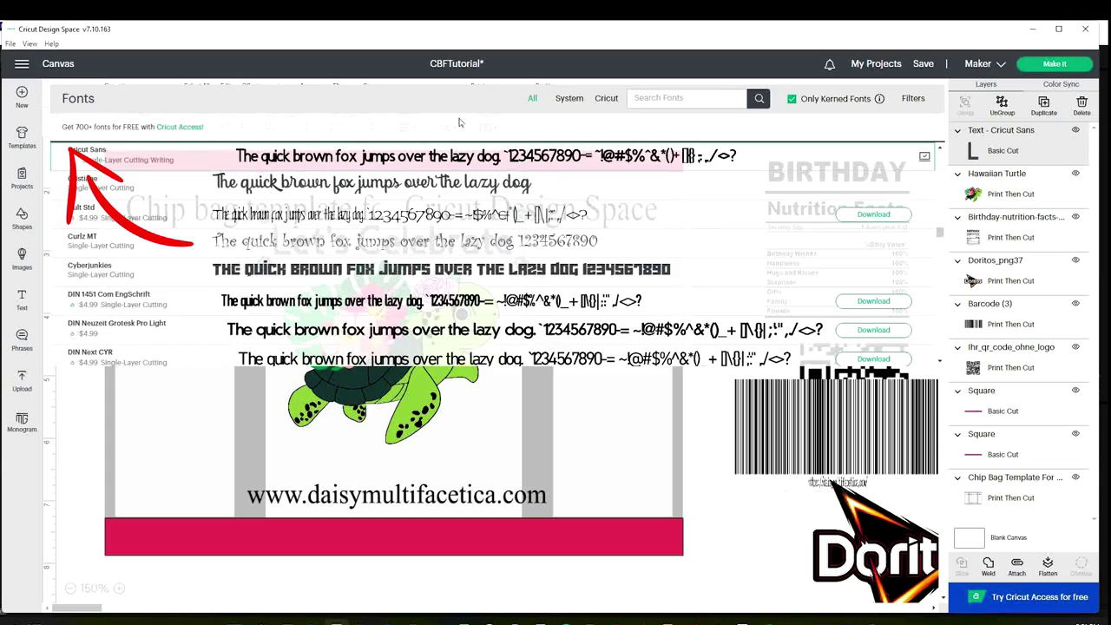
click(607, 99)
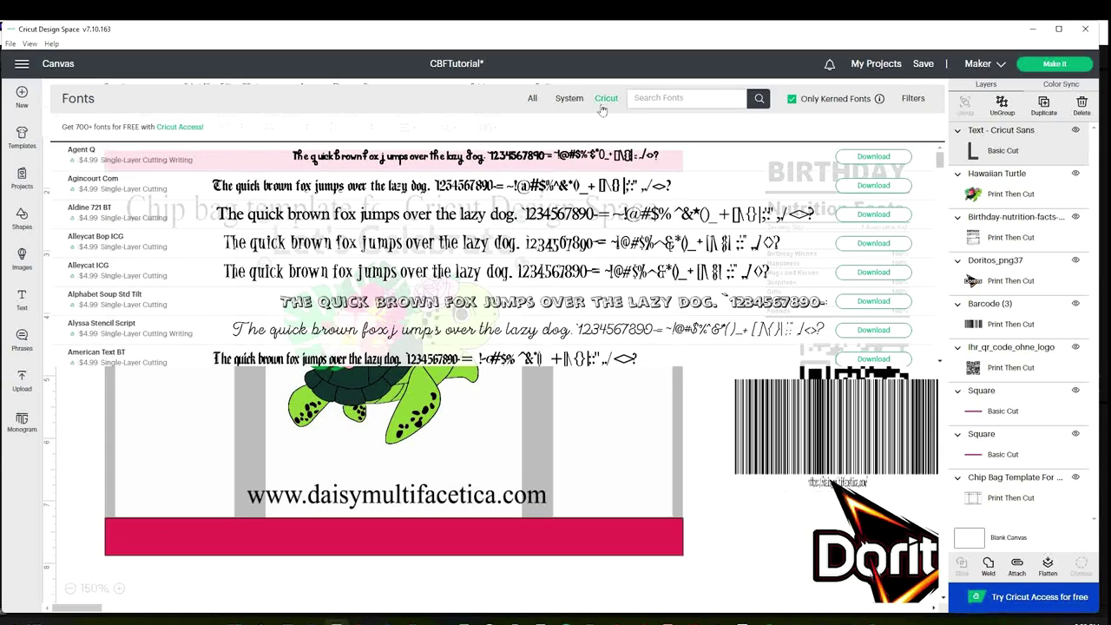
click(569, 101)
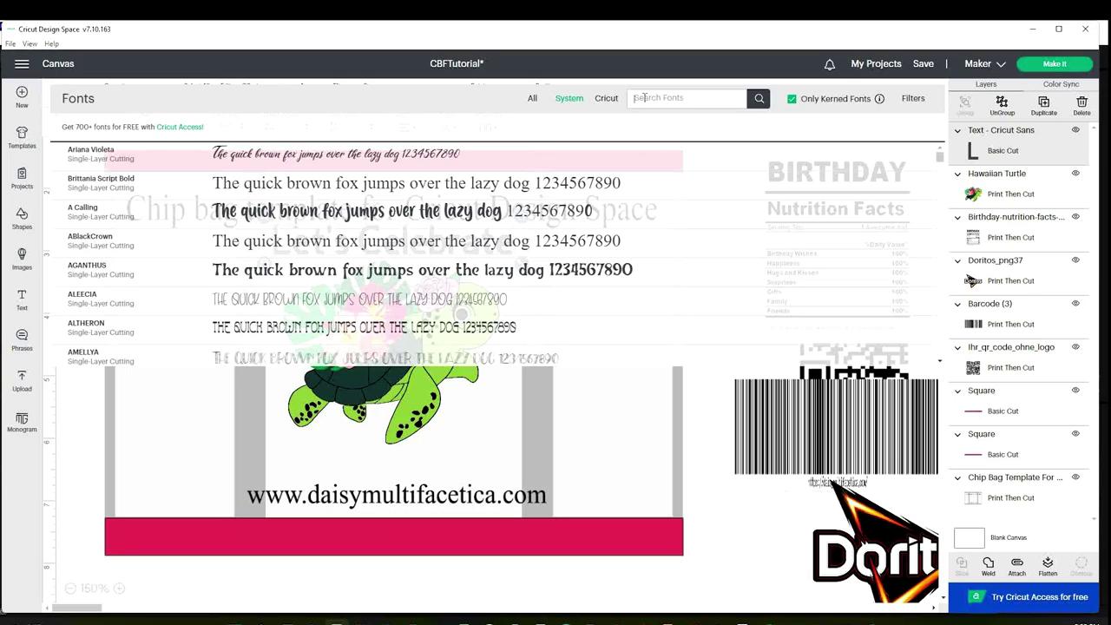
text(ari)
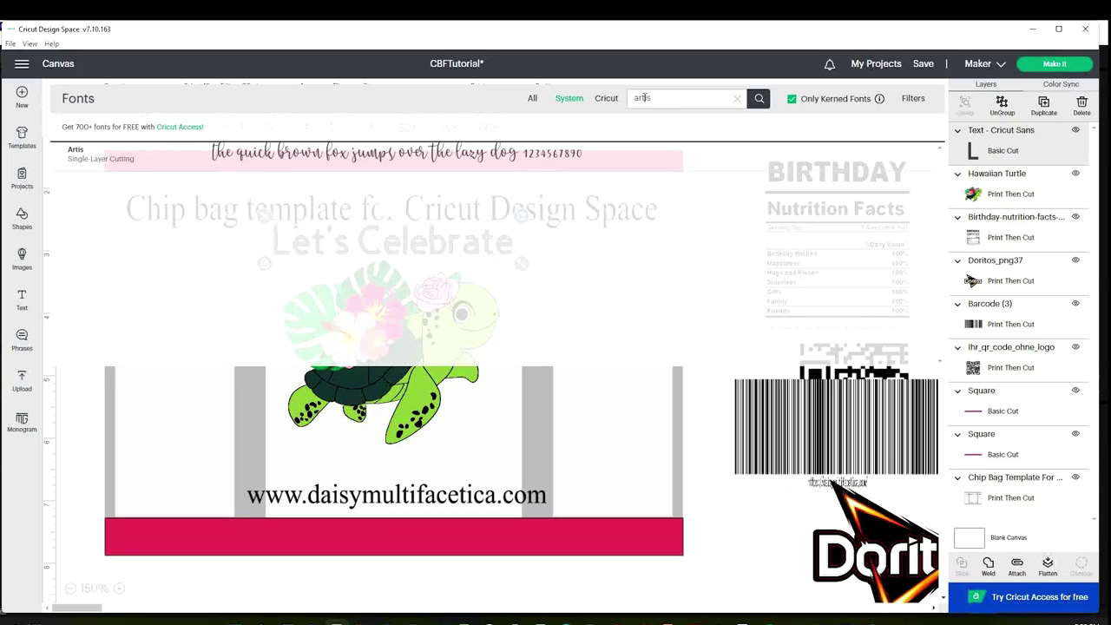
click(410, 163)
drag(607, 248, 577, 284)
drag(645, 322, 509, 234)
Colour the "Let's Celebrate" text dark pink and nudge it into the centre of the middle panel.
click(160, 96)
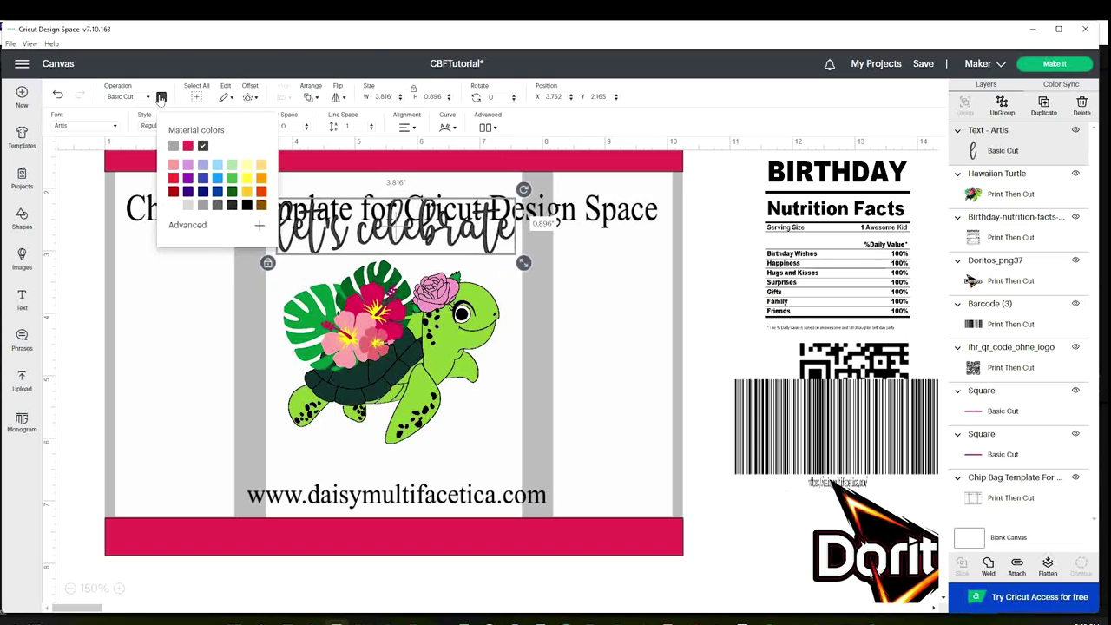
click(188, 148)
drag(488, 241, 492, 246)
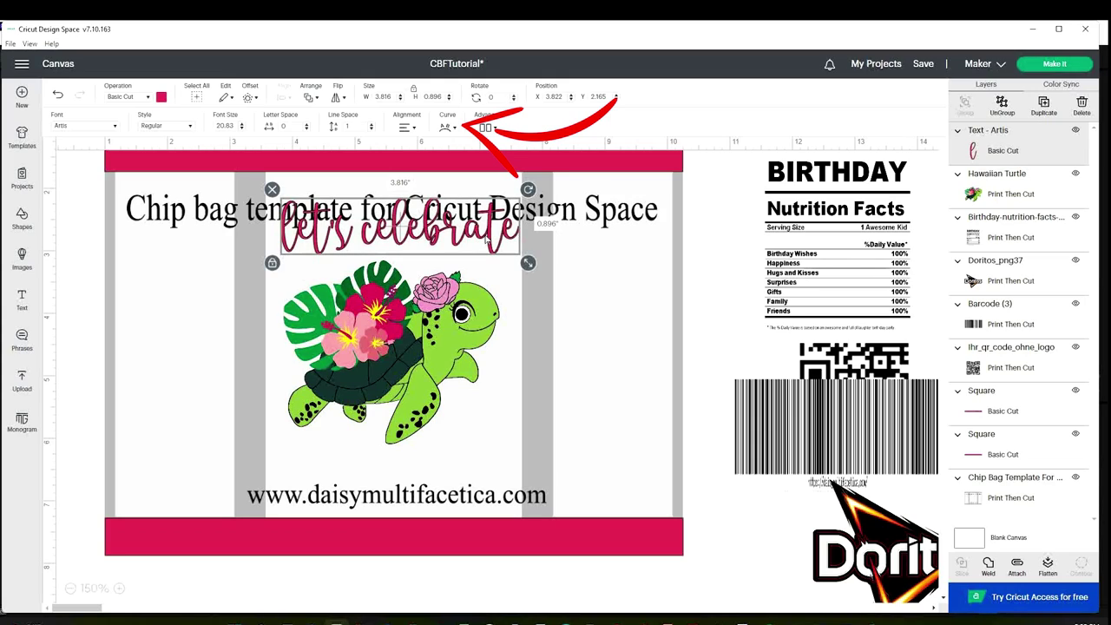
Curve the "Let's Celebrate" text into a gentle upward arch and raise it just above the turtle.
click(447, 128)
drag(419, 156, 444, 155)
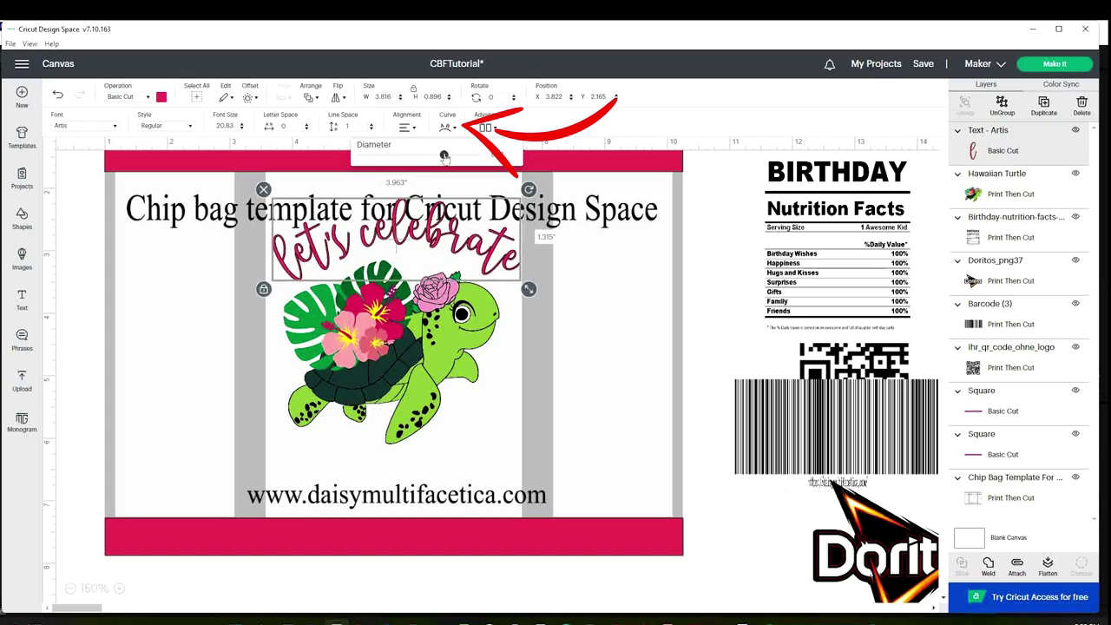
drag(395, 287, 391, 269)
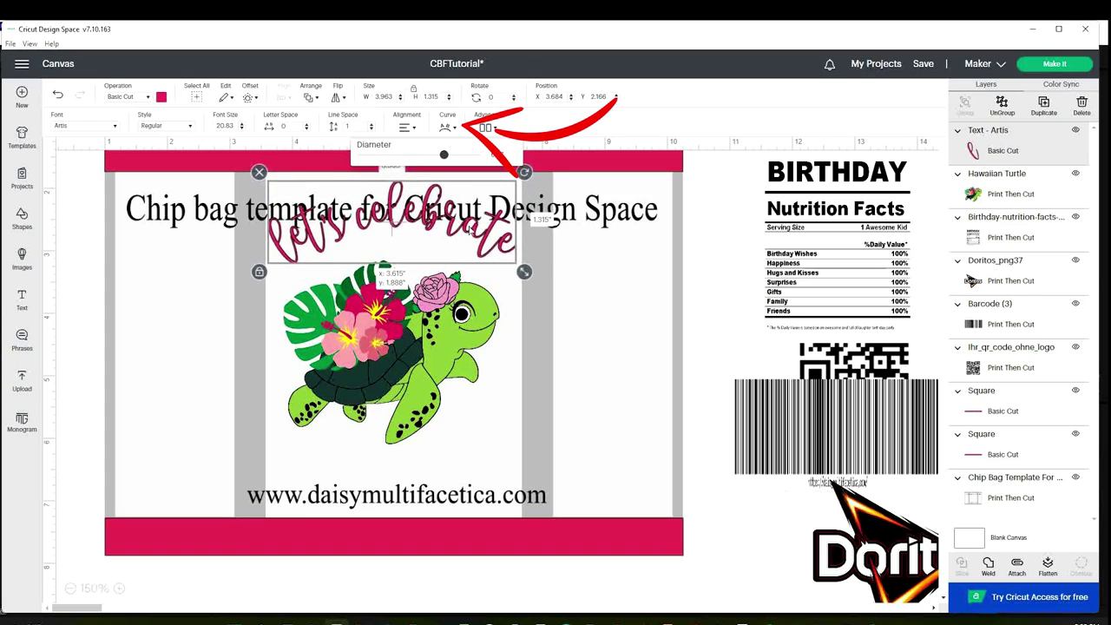
click(705, 232)
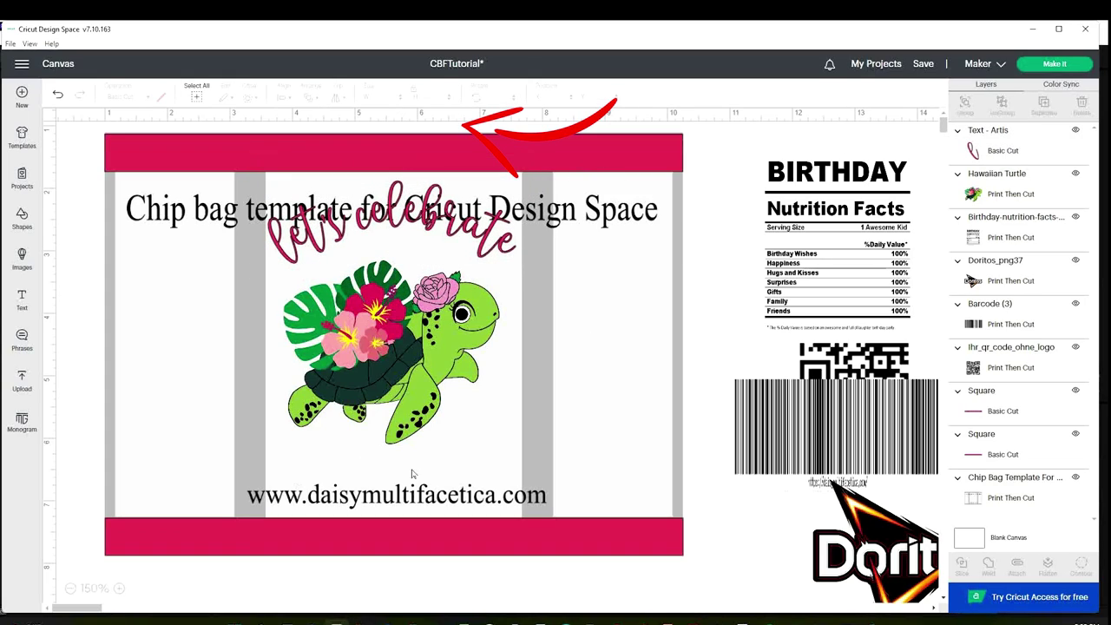
Add the child's name followed by "5th Birthday" in dark pink Agnostic Mirossa font beneath the turtle.
click(24, 305)
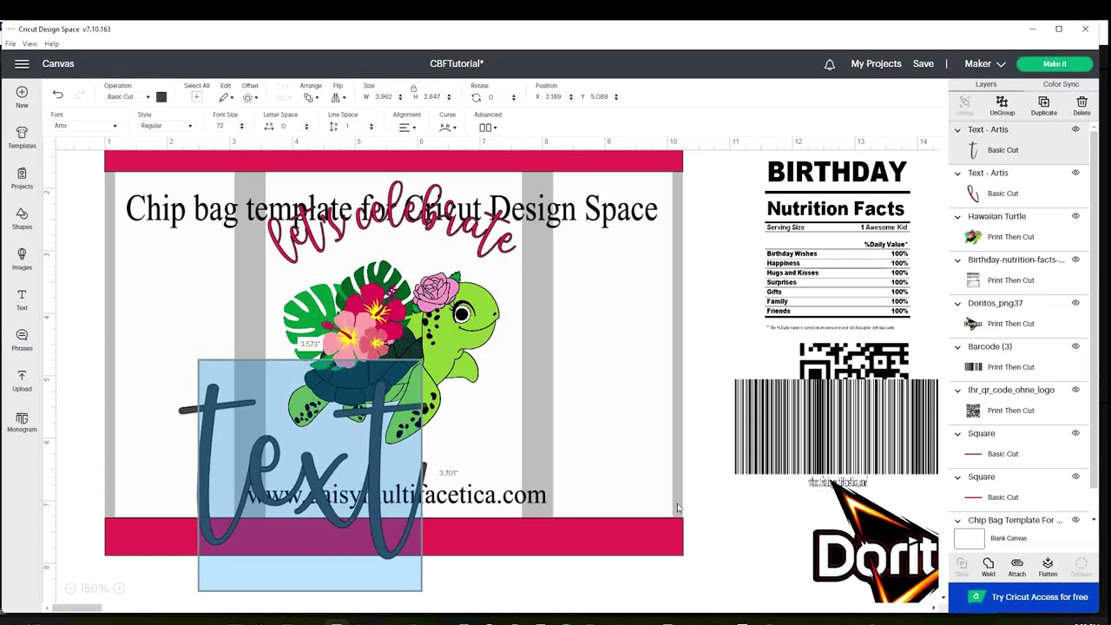
text(Mia's)
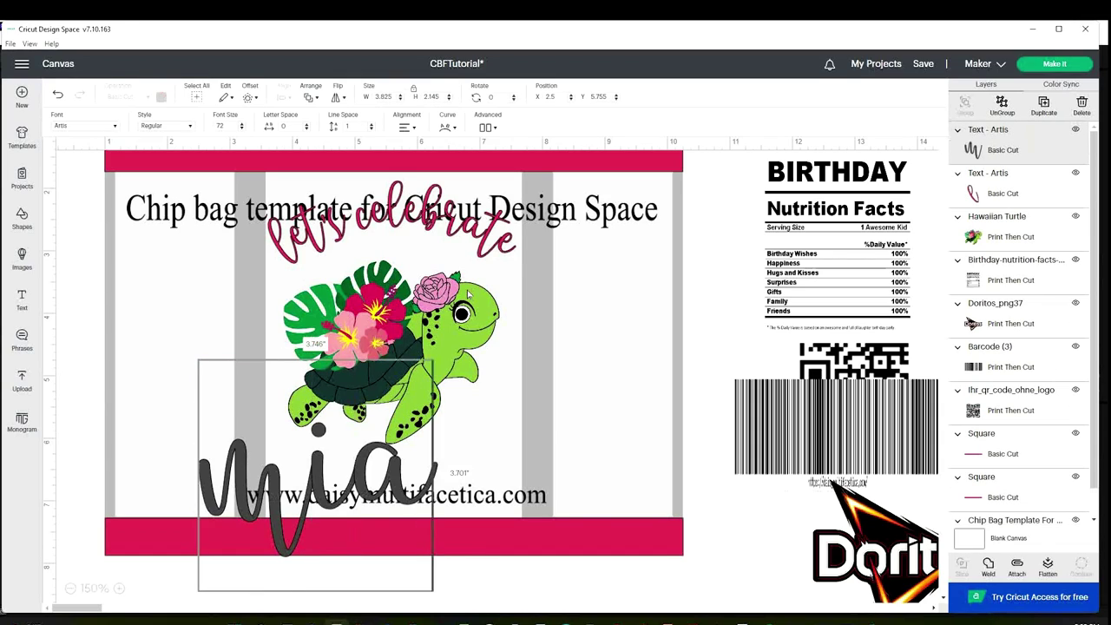
click(103, 129)
text(agnost)
click(391, 155)
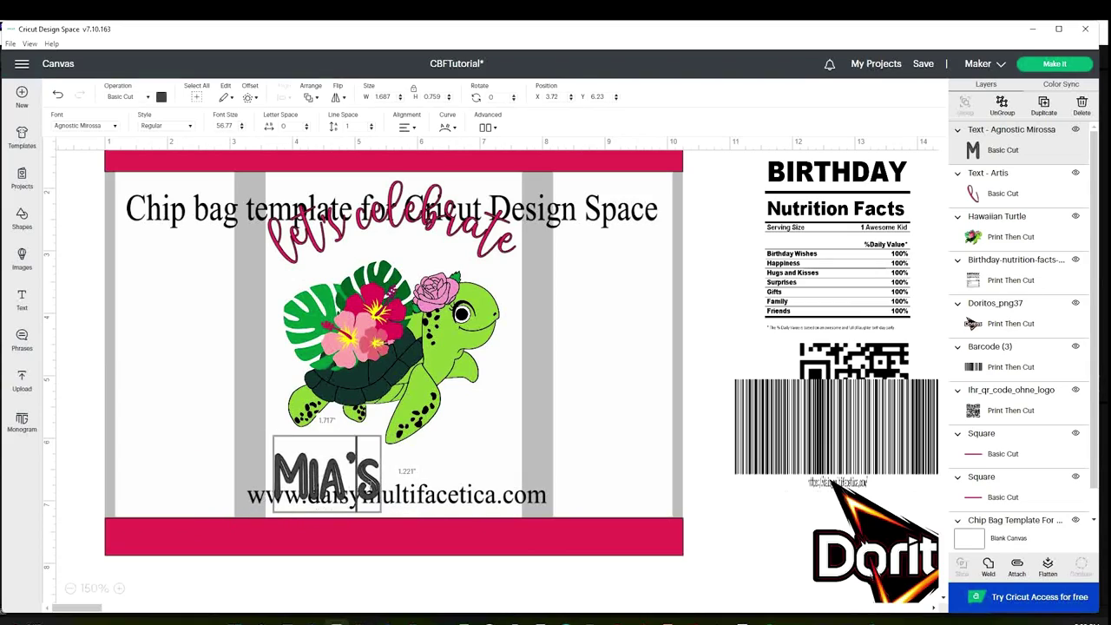
text(5th BIRTHDAY)
click(596, 388)
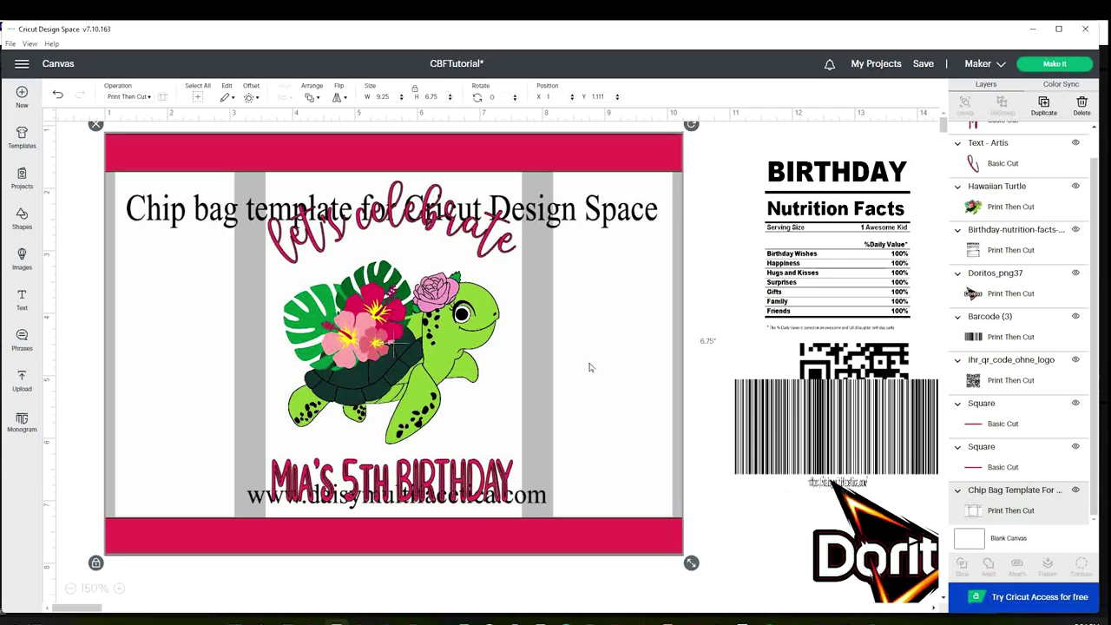
Place the barcode at the base of the template's right panel and fit the birthday nutrition facts label directly above it.
drag(932, 473, 679, 526)
drag(837, 260, 631, 347)
drag(719, 439, 679, 435)
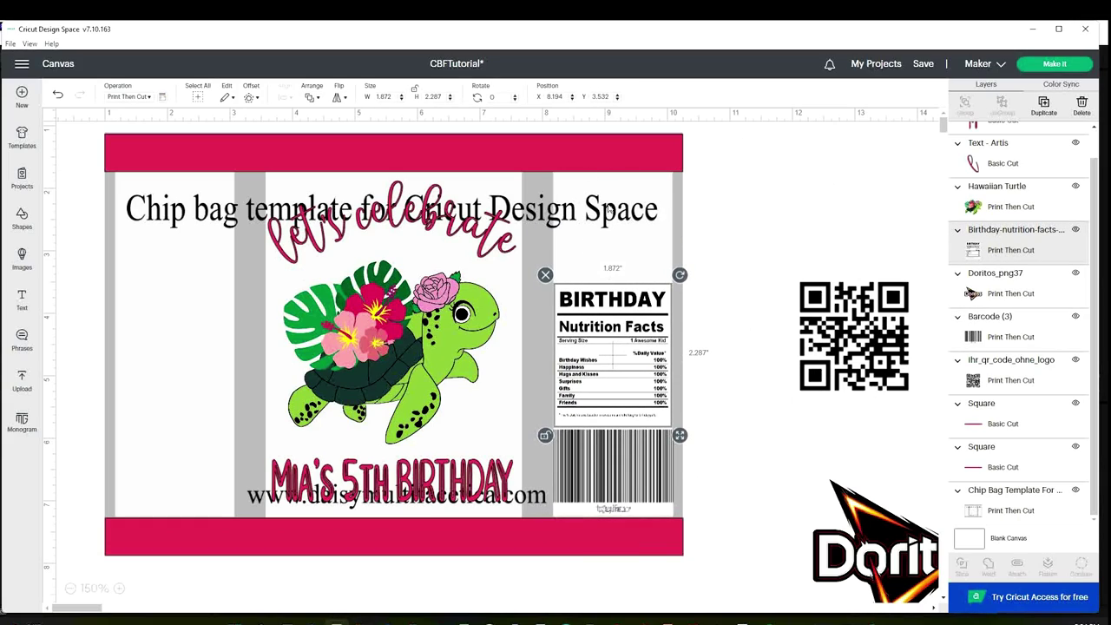
drag(618, 296, 618, 288)
Shrink the Doritos logo to the right panel's width and place it above the nutrition facts label.
drag(877, 555, 660, 286)
drag(781, 408, 681, 287)
drag(625, 234, 640, 245)
Place the QR code low in the left panel, with "scan me" below and "Thank You! For coming to celebrate with me." at the panel's top.
drag(855, 338, 175, 426)
drag(238, 489, 270, 520)
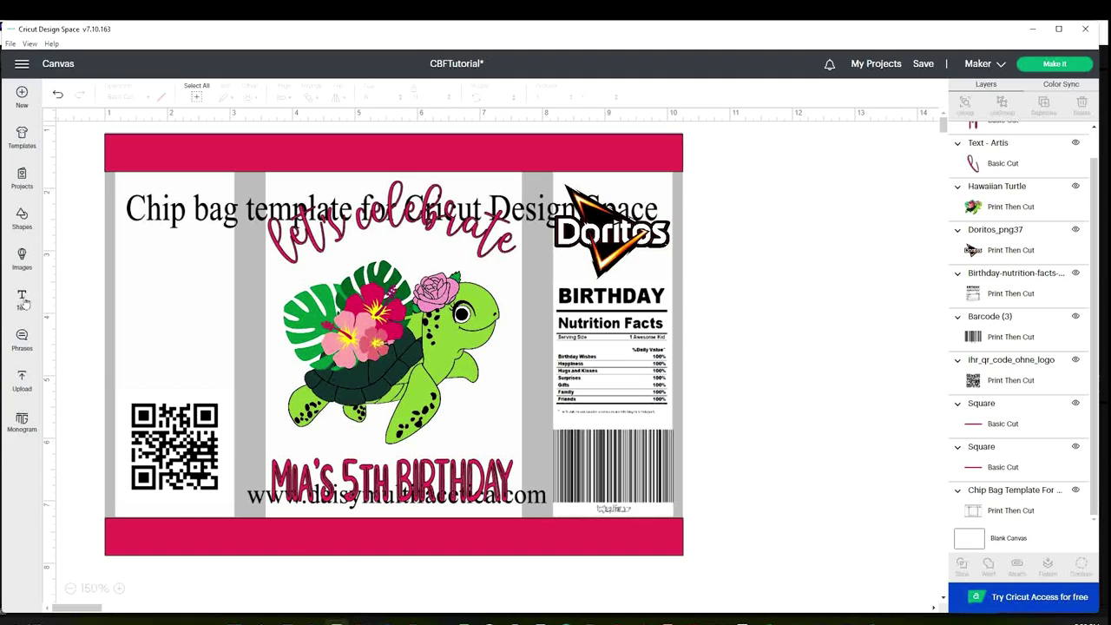
key(ctrl+v)
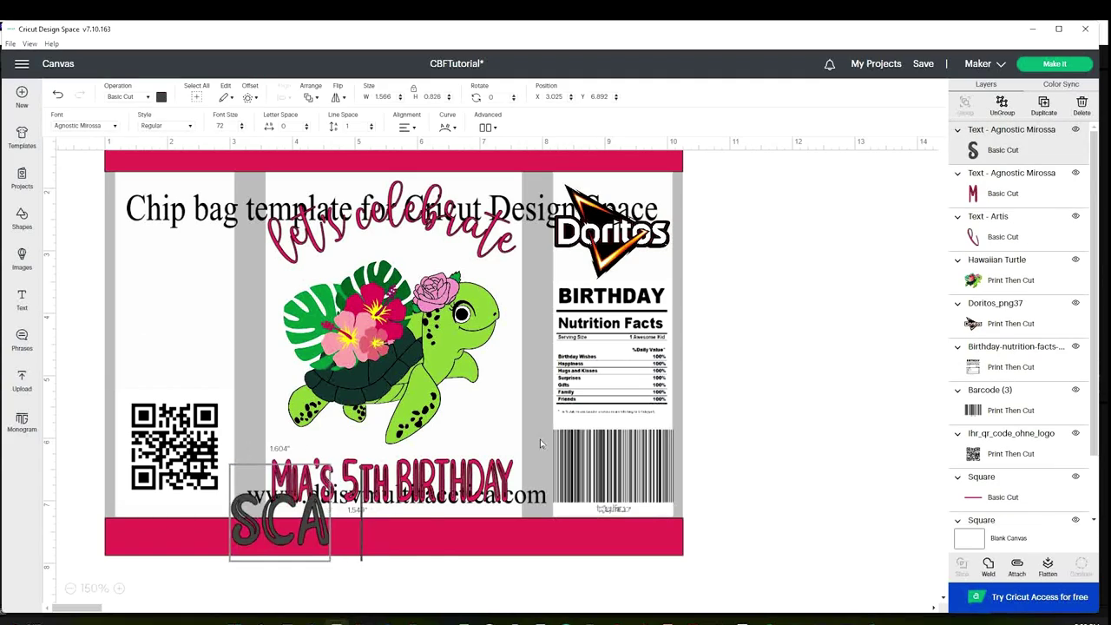
click(162, 97)
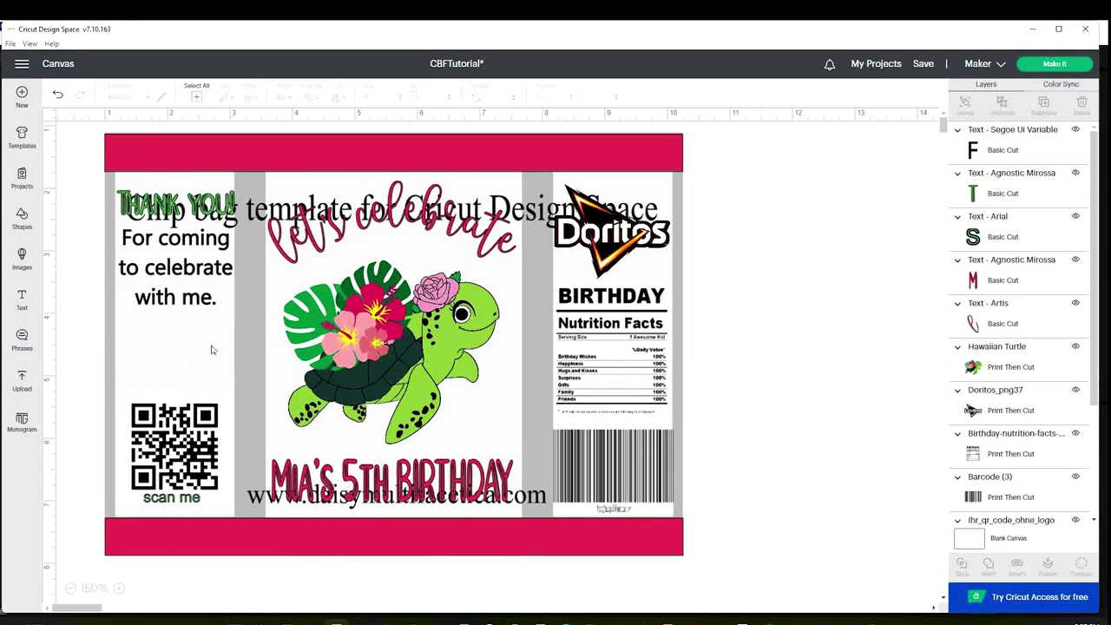
Duplicate the Hawaiian turtle, shrink the copy and place it between the thank-you message and the QR code.
right_click(386, 335)
click(394, 285)
drag(558, 533, 278, 344)
drag(415, 493, 219, 391)
click(798, 334)
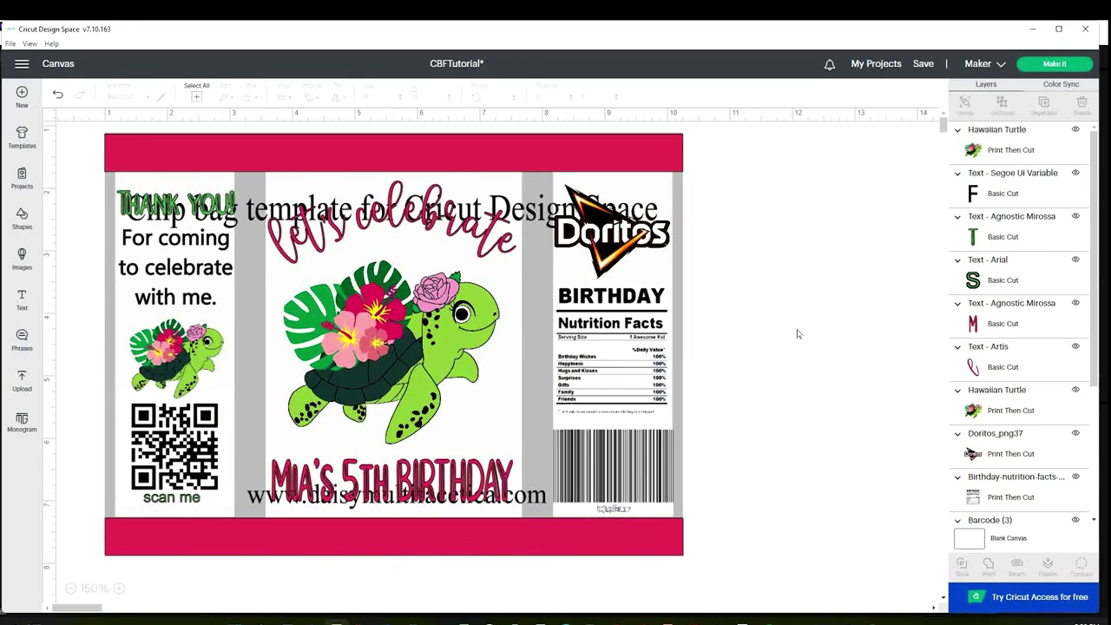
Hide the chip bag template layer.
click(656, 382)
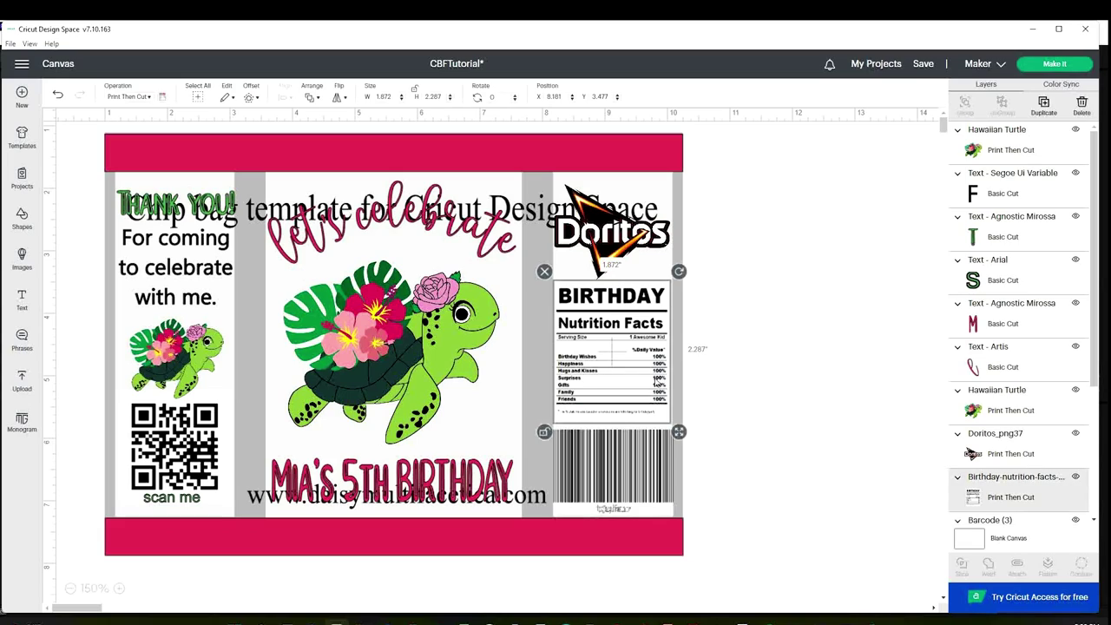
click(677, 476)
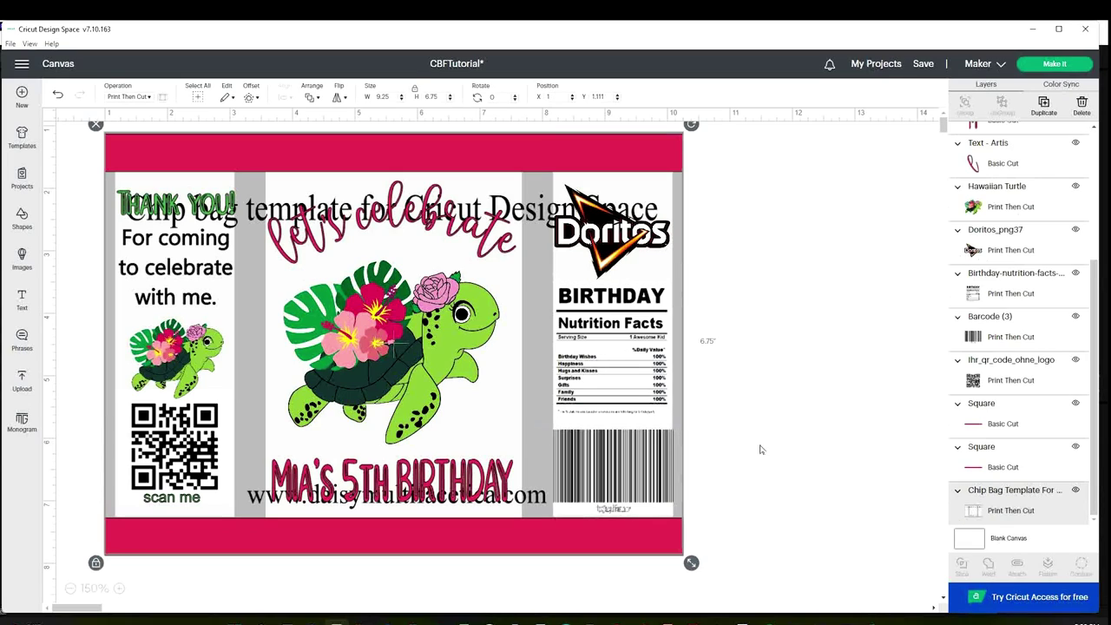
click(1076, 491)
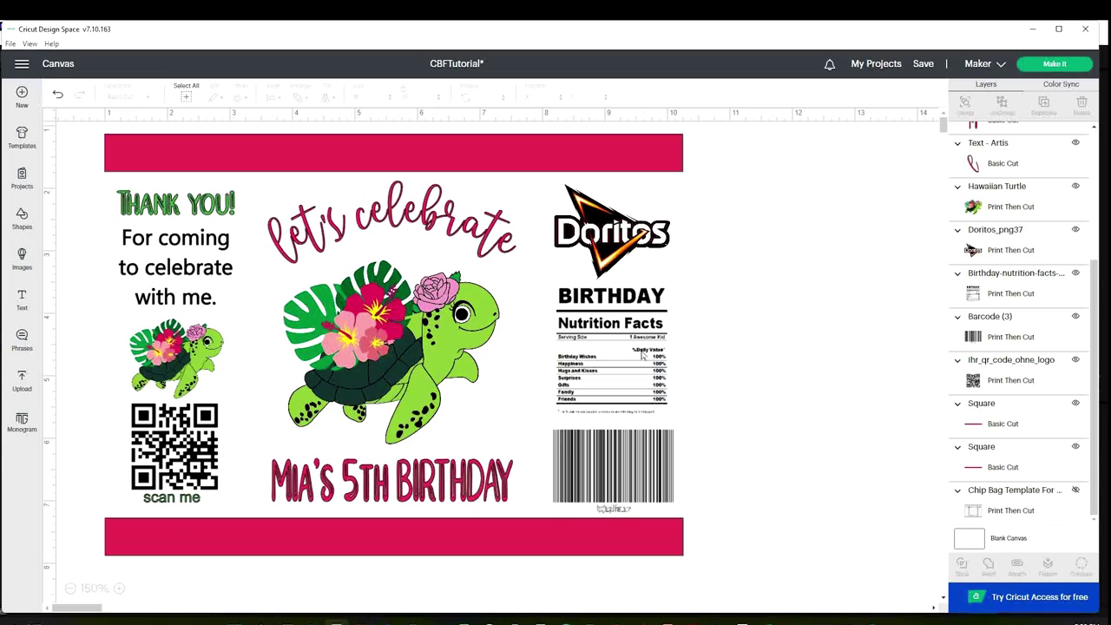
Add a square stretched to 9.25 by about 5.56 inches between the pink strips and send it to the back.
click(23, 219)
click(85, 347)
drag(198, 276, 140, 207)
drag(240, 307, 693, 528)
click(374, 97)
key(Return)
click(310, 97)
click(334, 140)
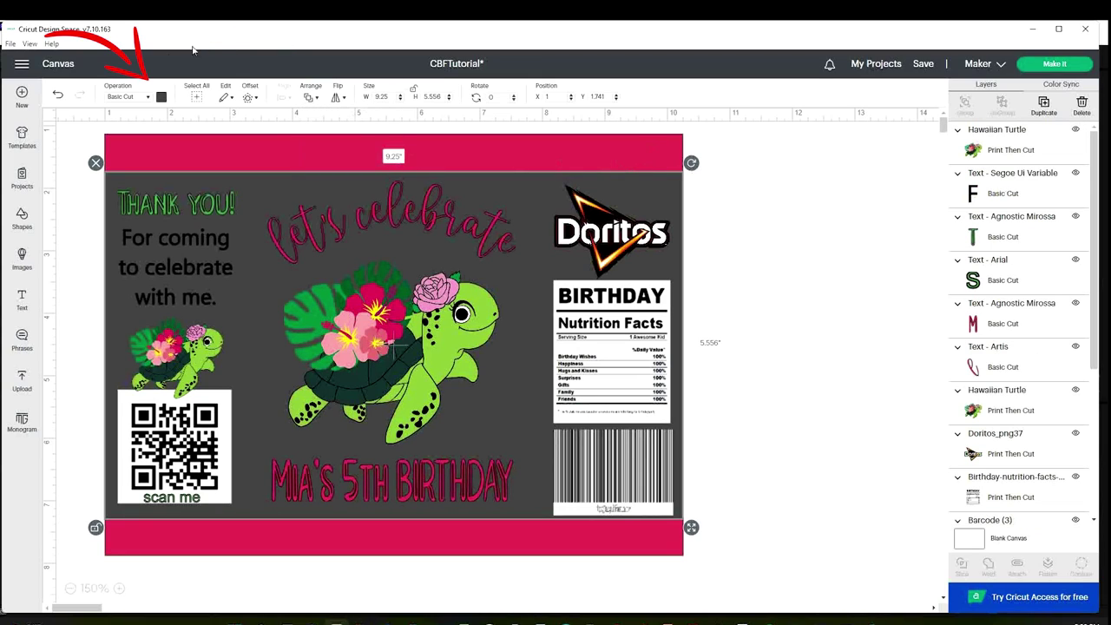
Colour the background rectangle light green and set its operation to Print Then Cut.
click(162, 99)
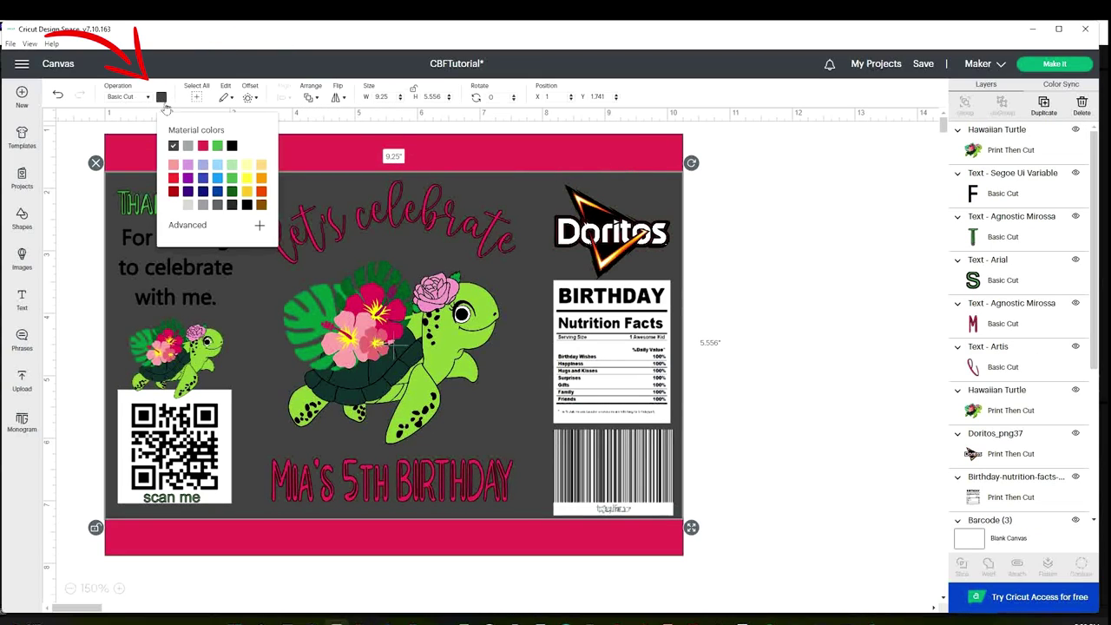
click(232, 166)
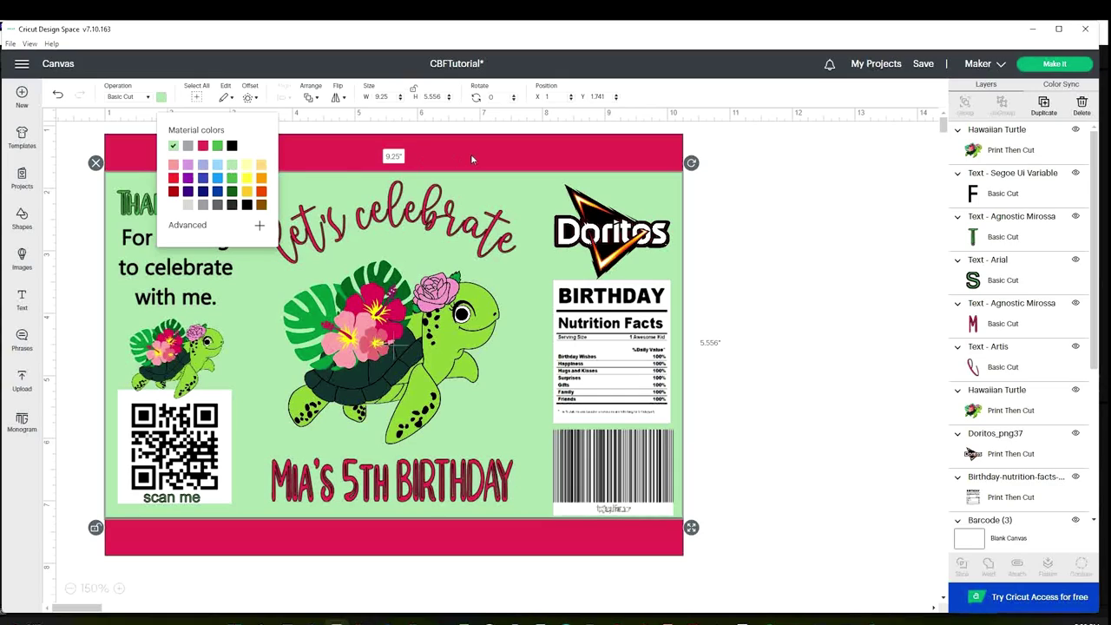
click(147, 98)
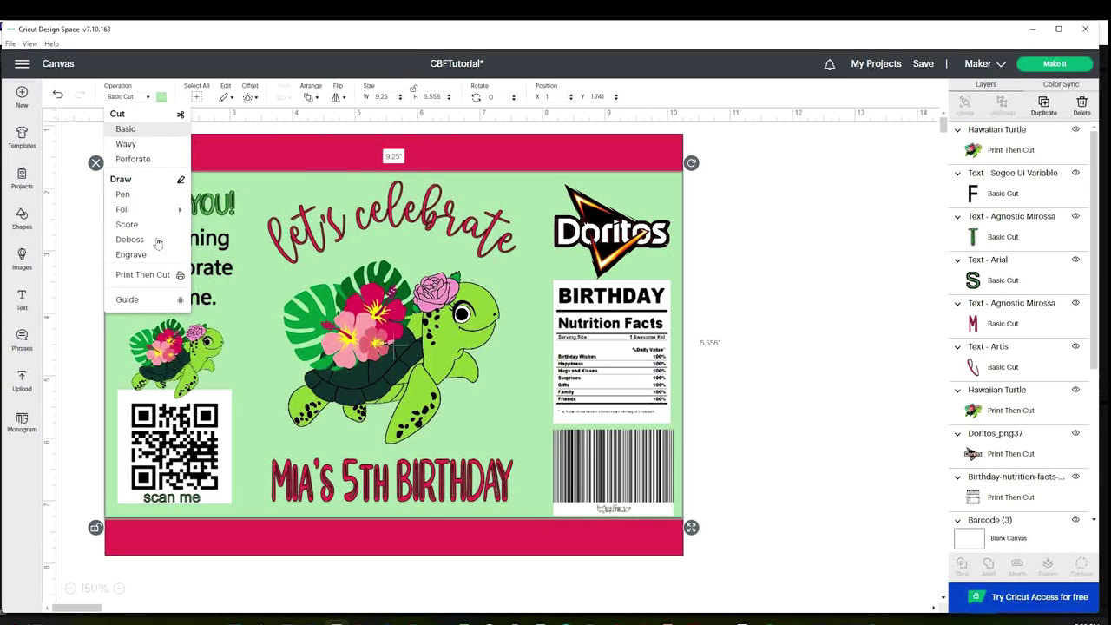
click(146, 276)
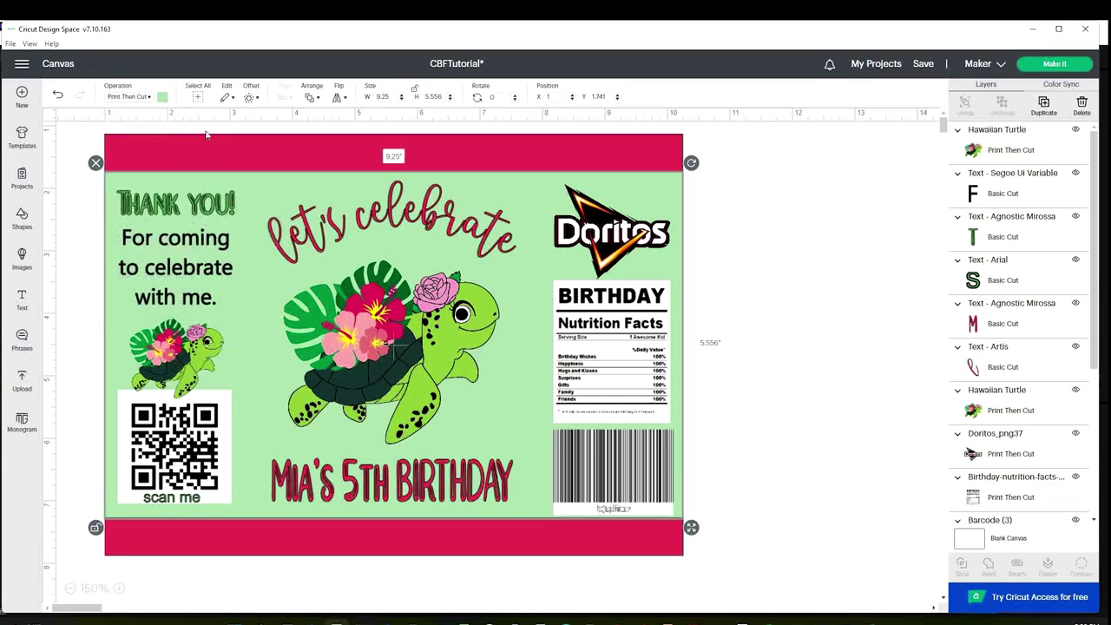
Fill the background rectangle with the green and pink watercolour pattern.
click(162, 98)
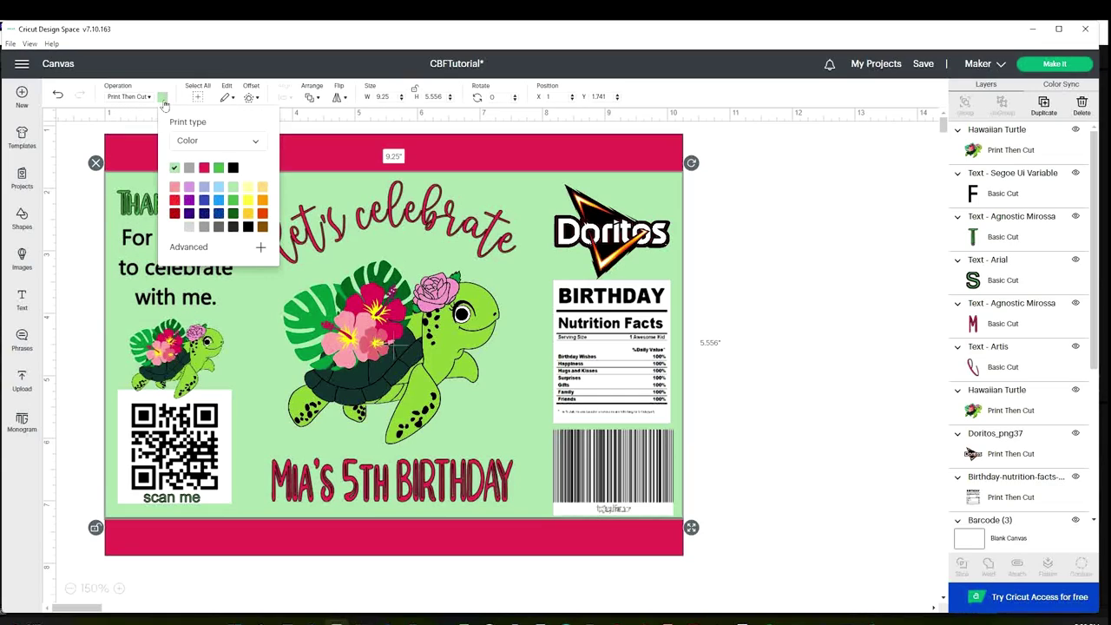
click(247, 144)
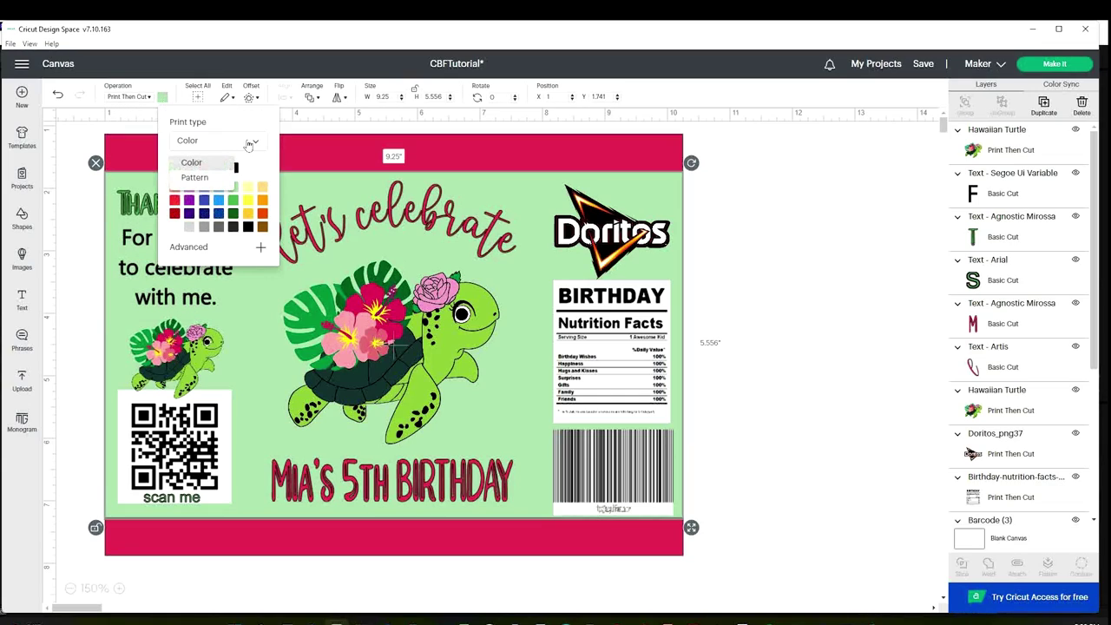
click(197, 177)
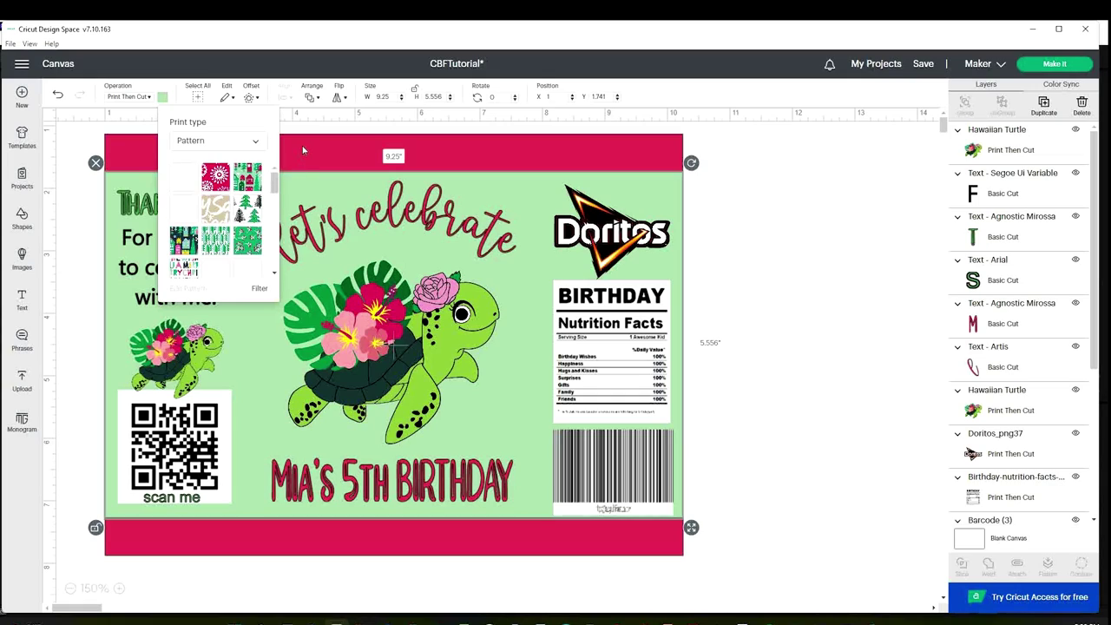
scroll(237, 215, down, 2)
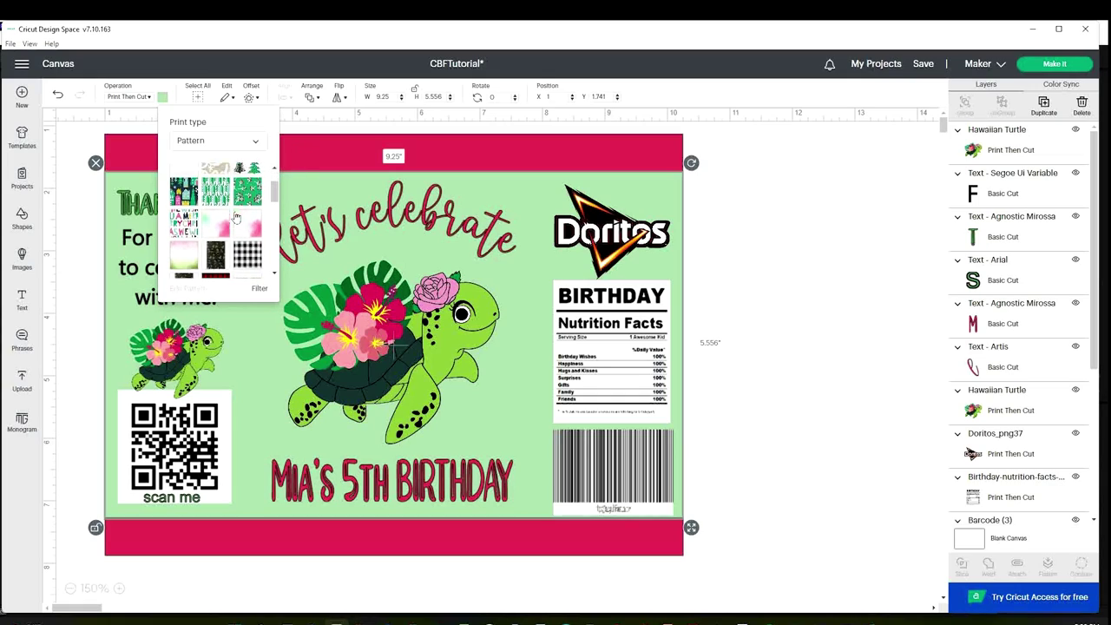
scroll(236, 216, down, 2)
scroll(237, 217, down, 3)
scroll(237, 217, down, 3)
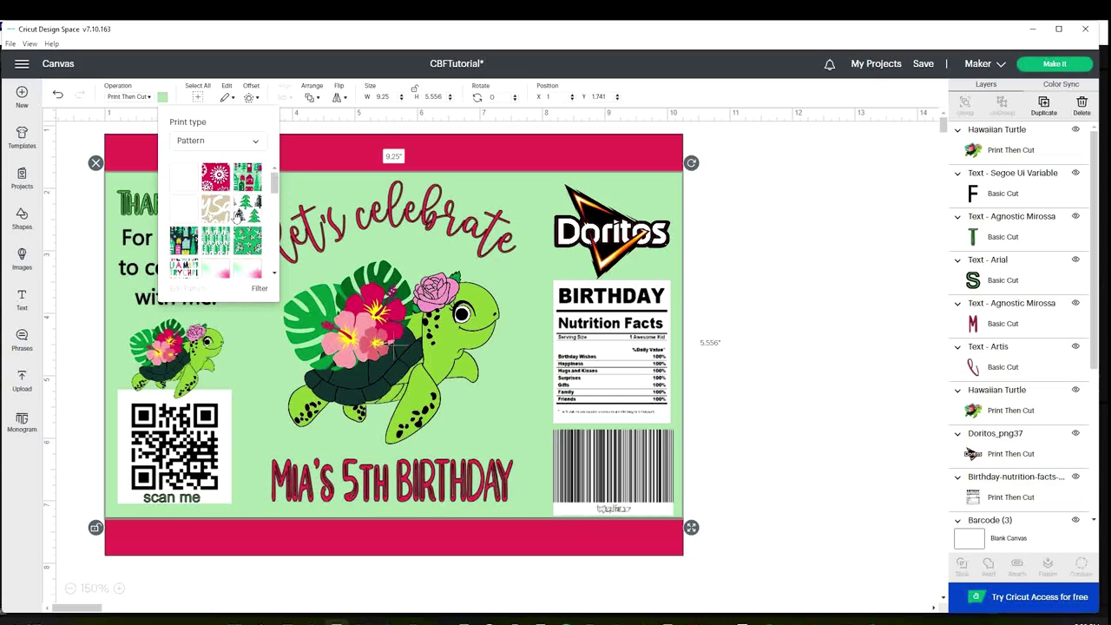
scroll(236, 217, down, 2)
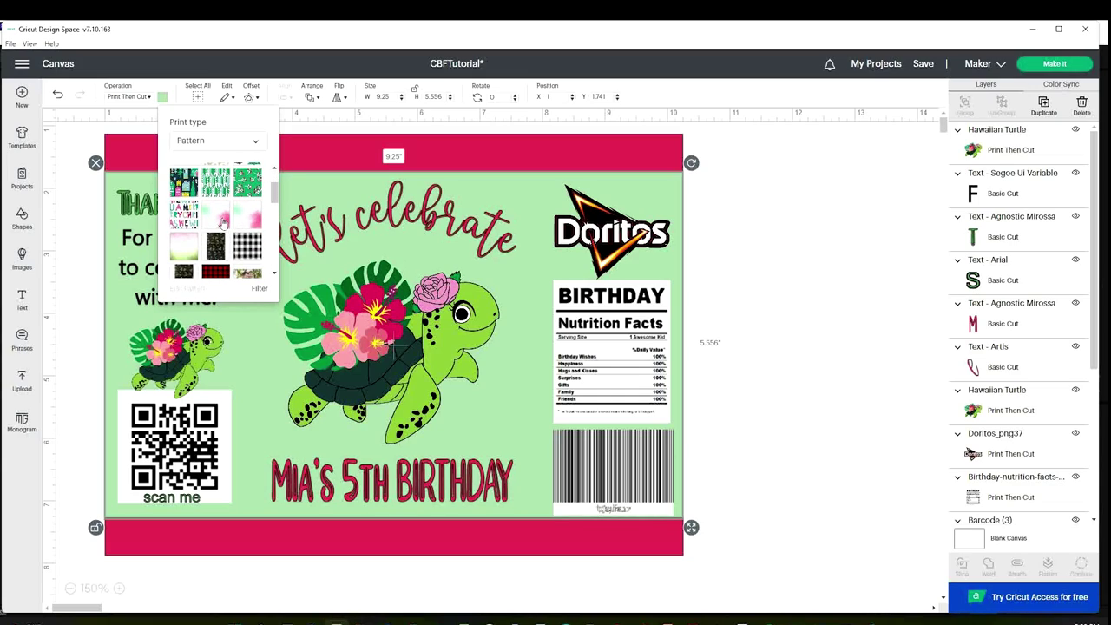
click(219, 218)
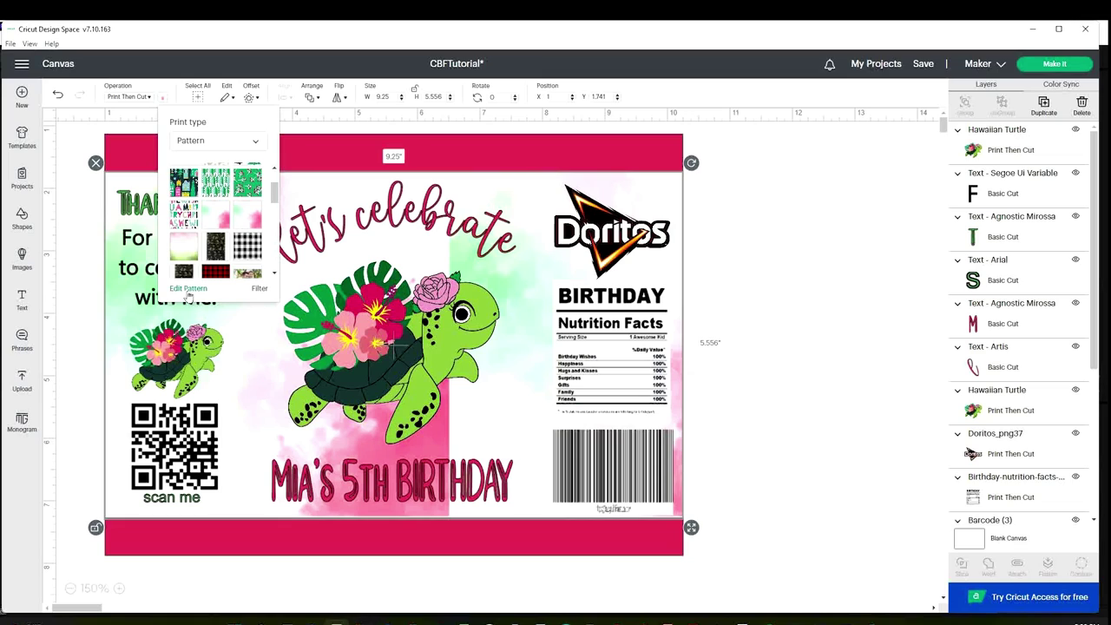
Edit the background rectangle's pattern to a scale of 103, with a horizontal offset of 48 and a vertical offset of -2.
click(189, 290)
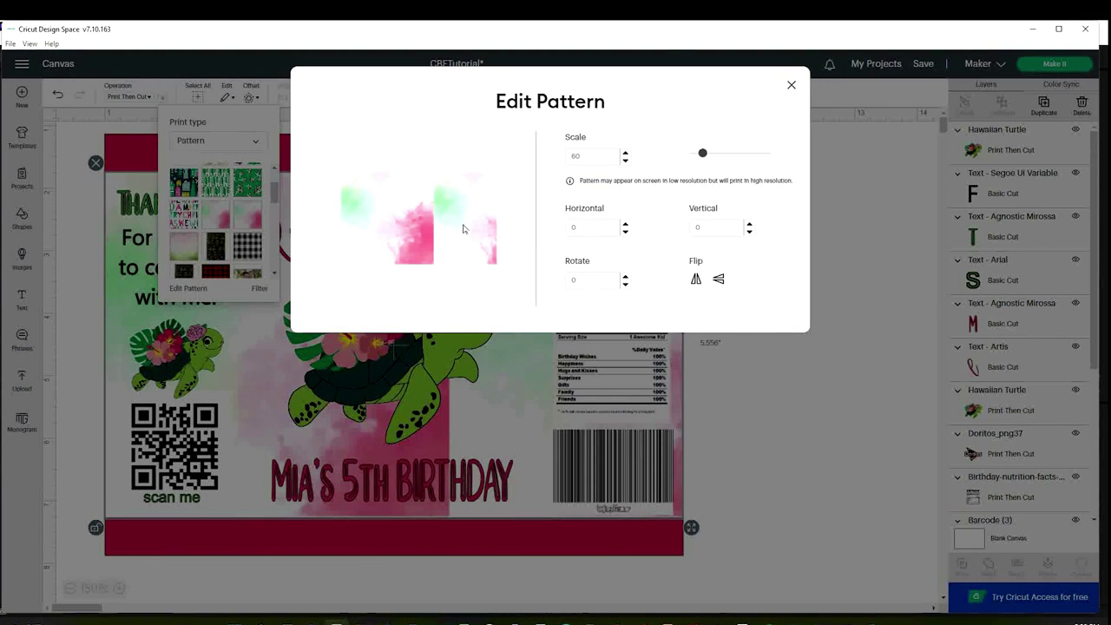
drag(701, 156, 711, 154)
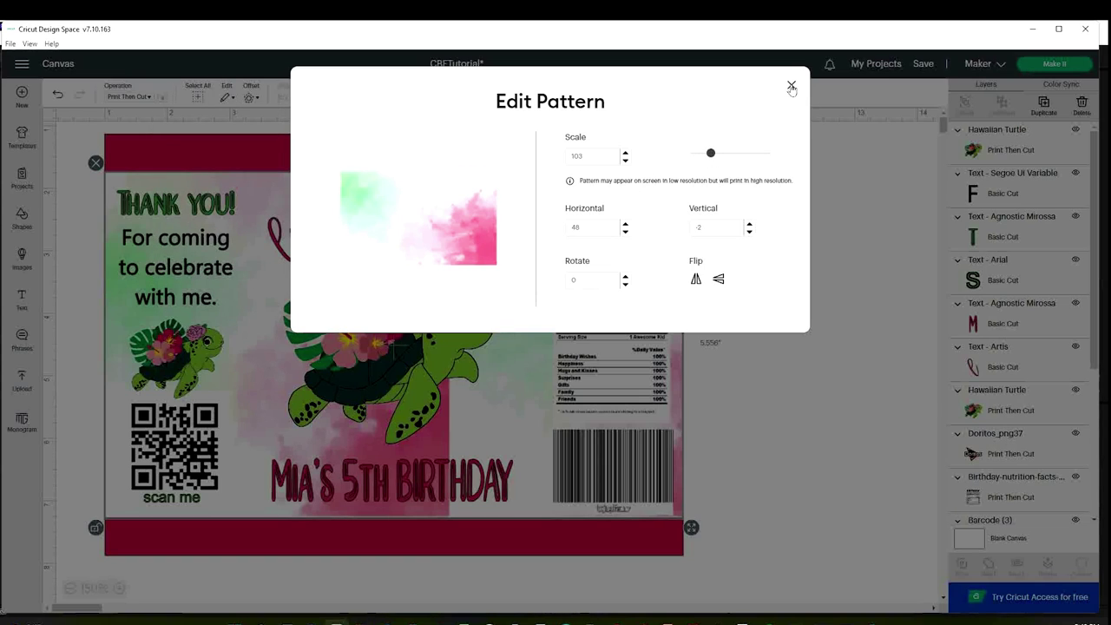
click(791, 86)
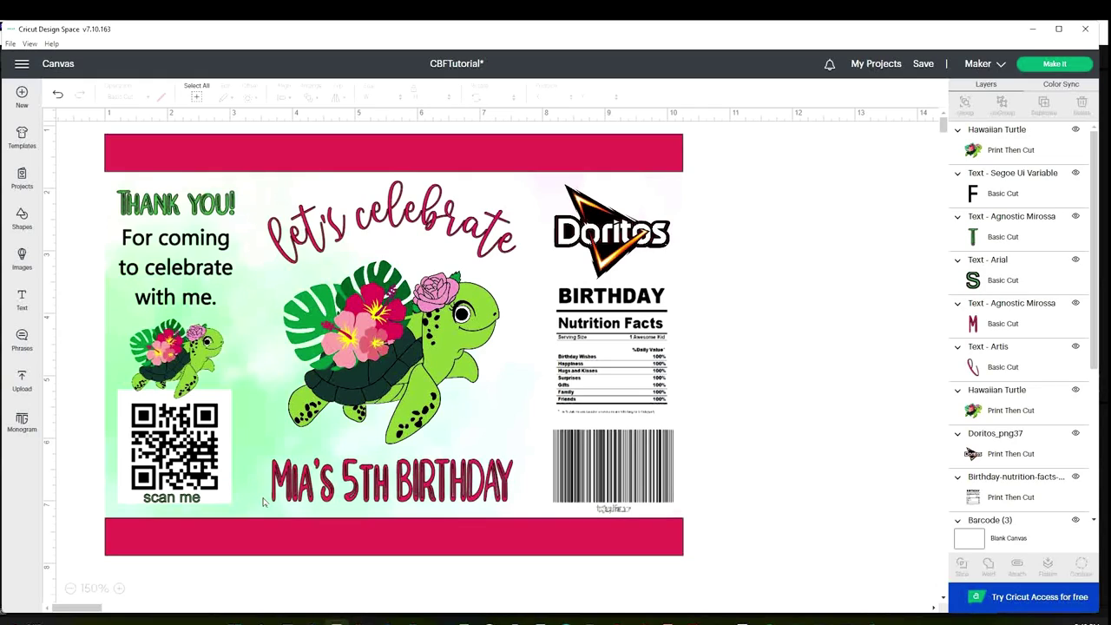
click(264, 501)
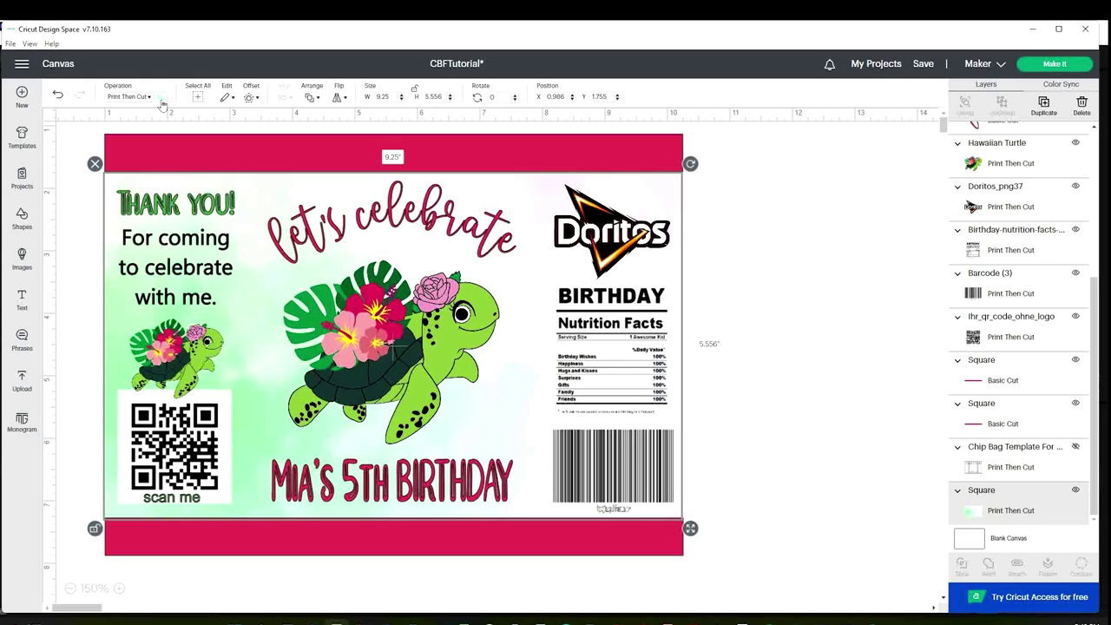
click(89, 253)
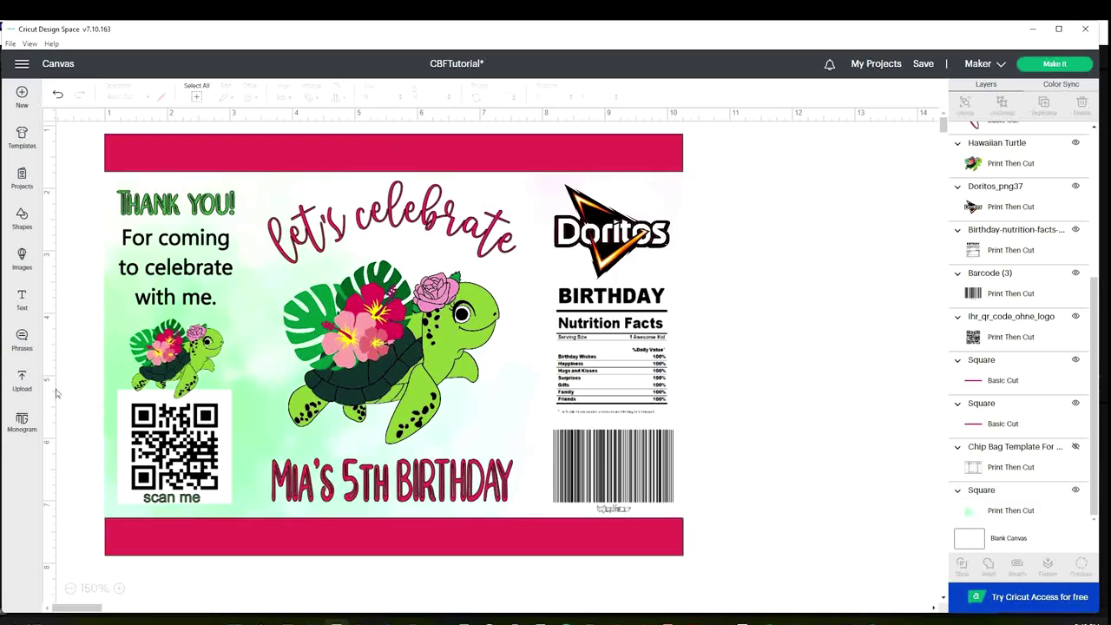
Upload the brushed-painted-abstract-background-brush image as a pattern fill and return to the canvas.
click(26, 386)
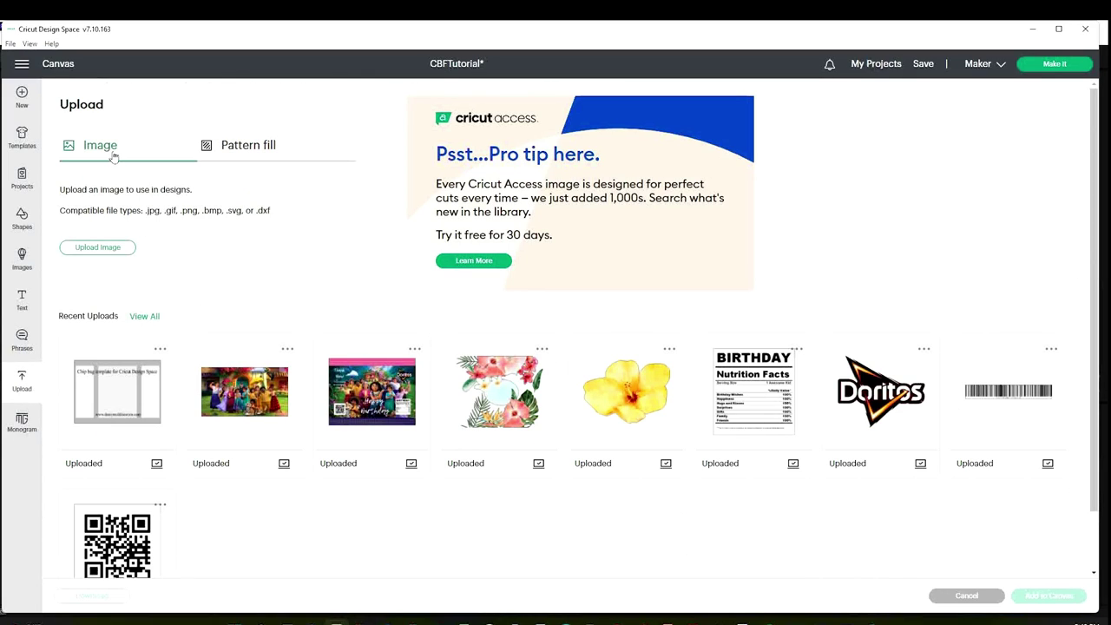
click(259, 155)
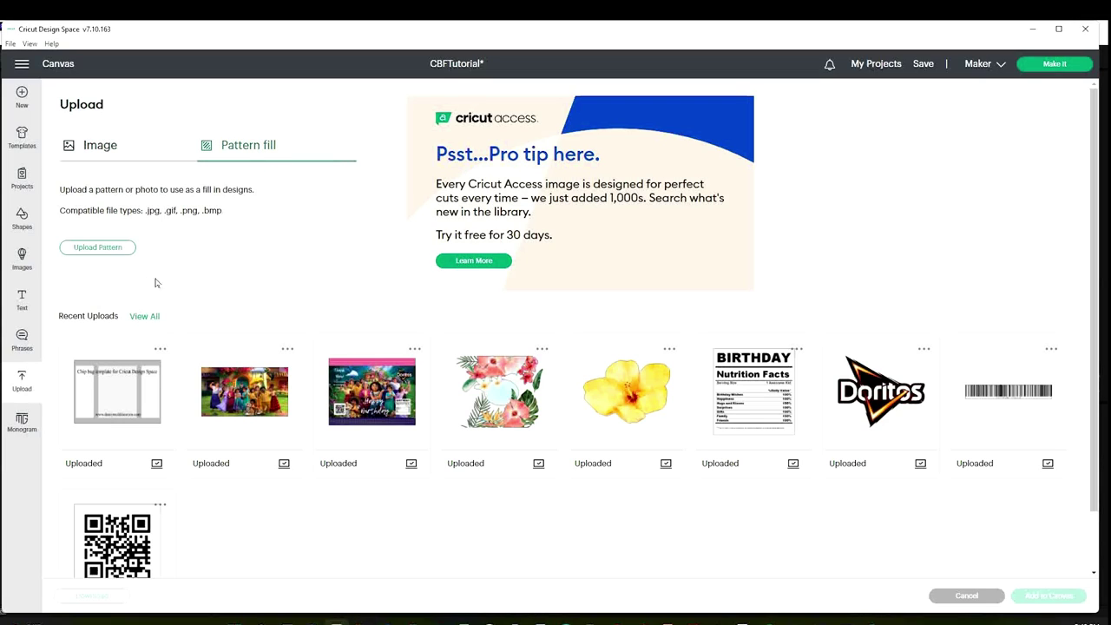
click(105, 250)
click(583, 334)
click(573, 226)
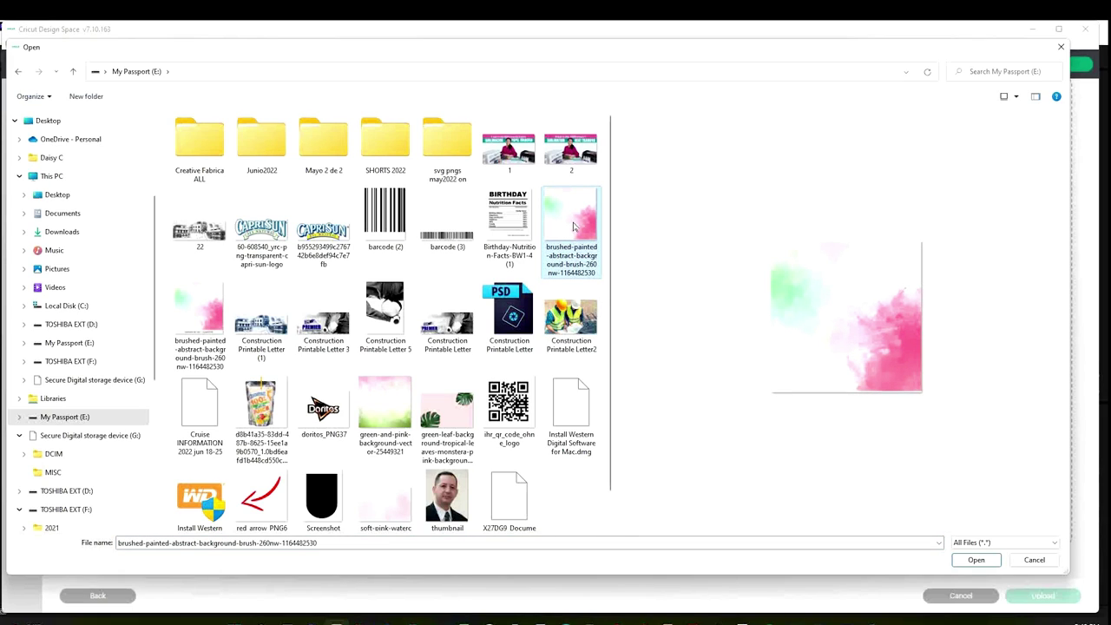
click(975, 560)
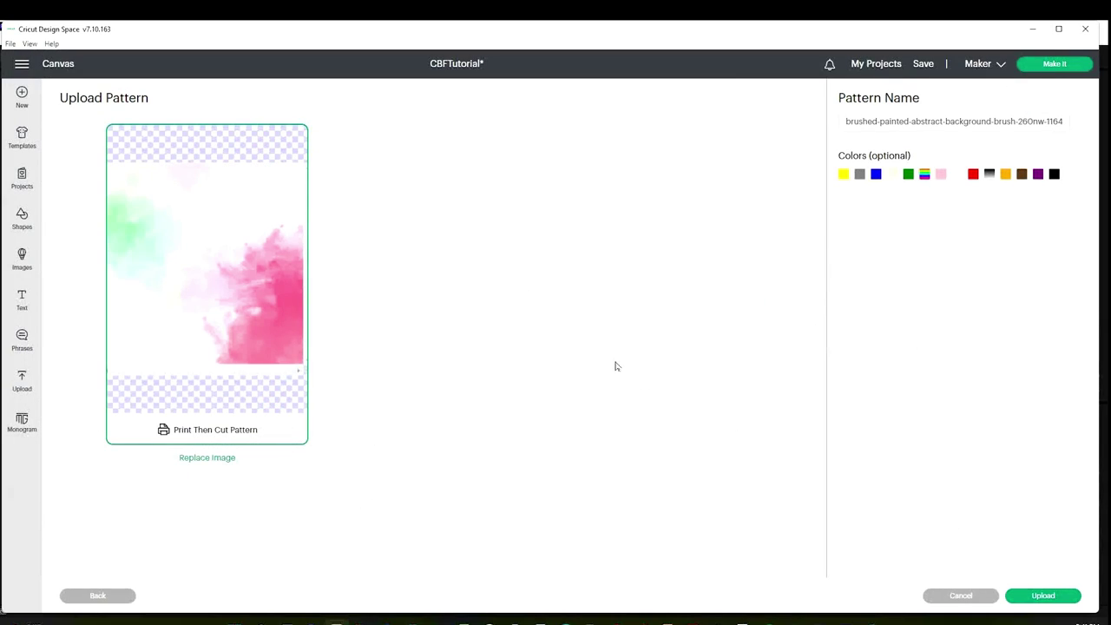
click(1052, 599)
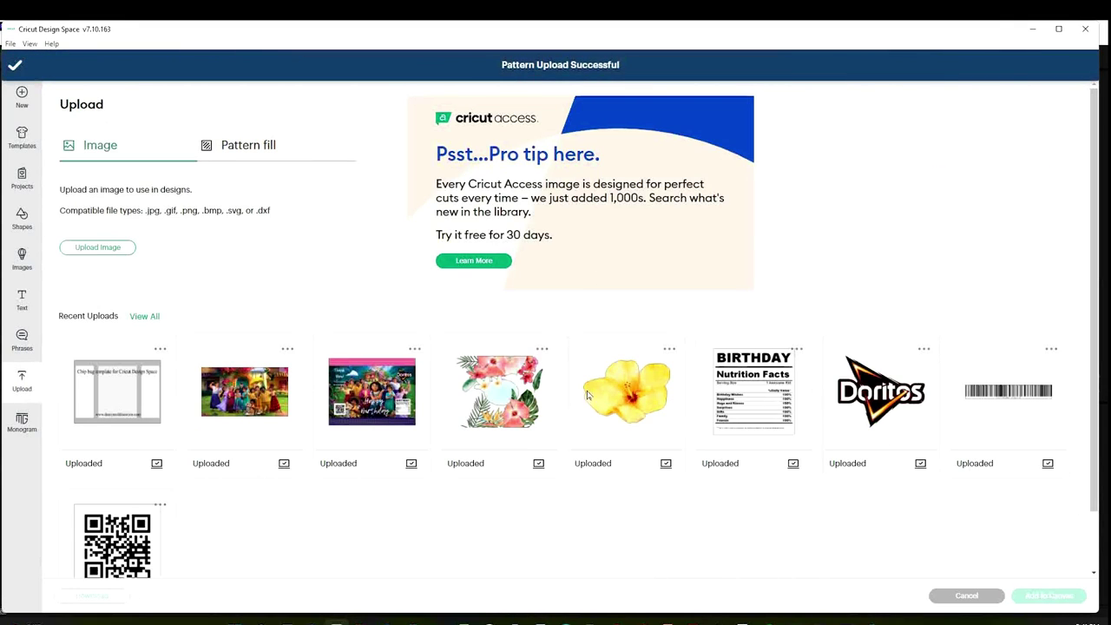
click(66, 67)
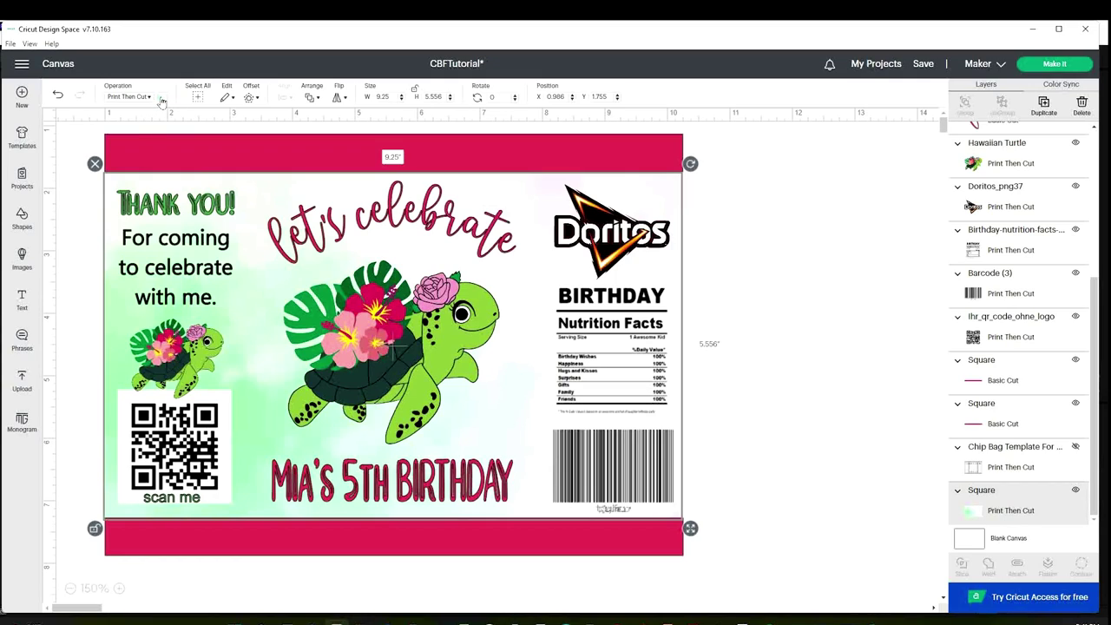
Examine the uploaded pattern fills available for the Print Then Cut background rectangle.
click(150, 97)
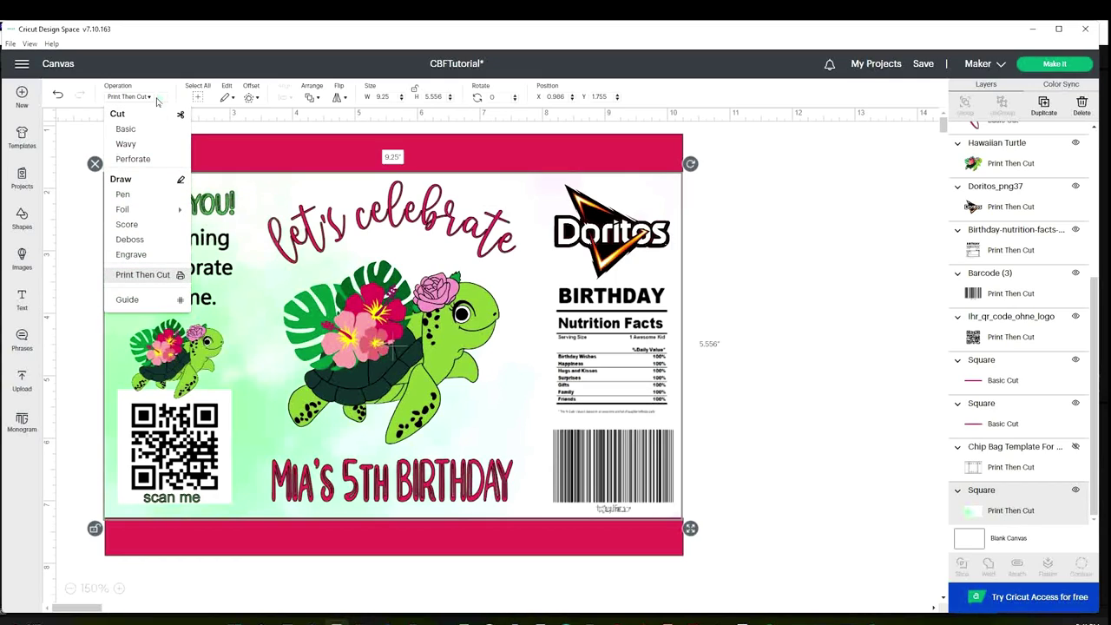
click(161, 274)
click(162, 97)
scroll(236, 193, down, 2)
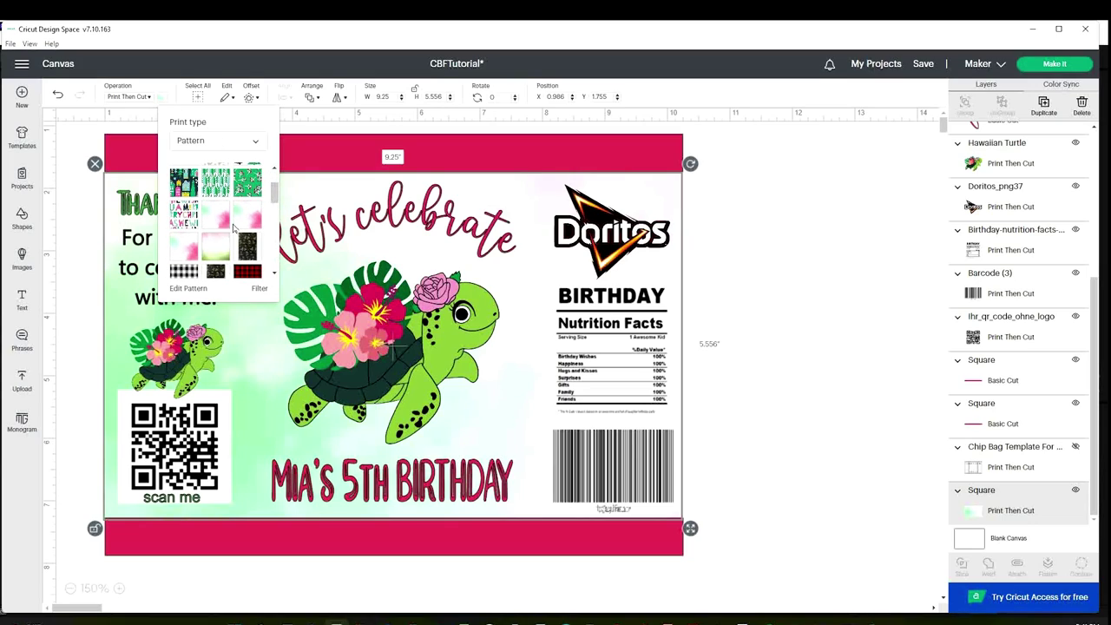
click(753, 210)
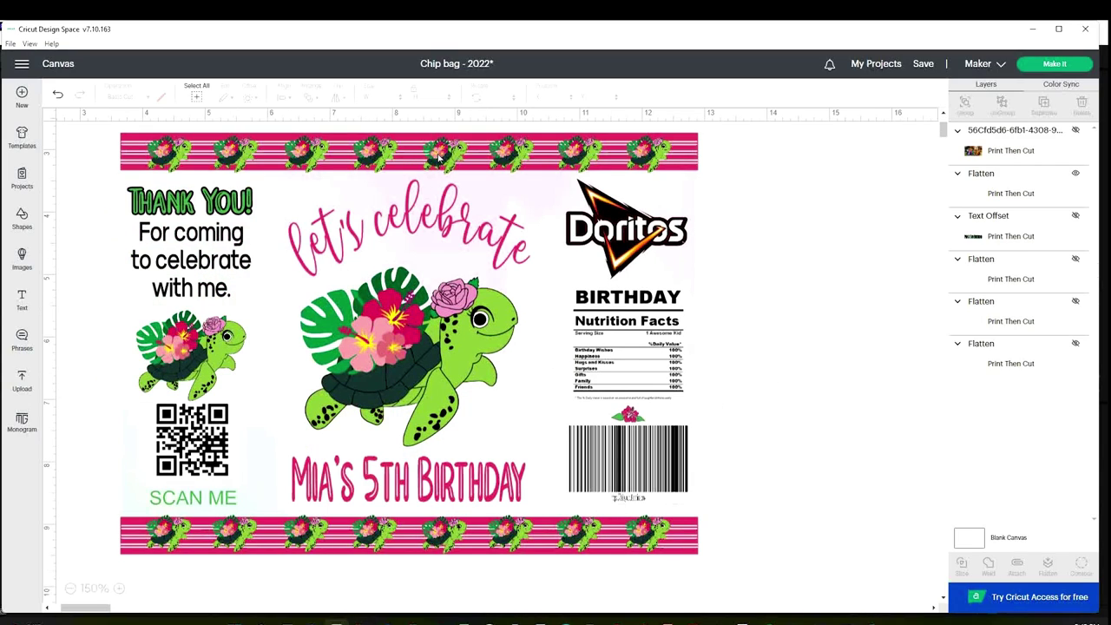
Flatten the whole chip bag design into one printable layer and check its dimensions.
click(439, 156)
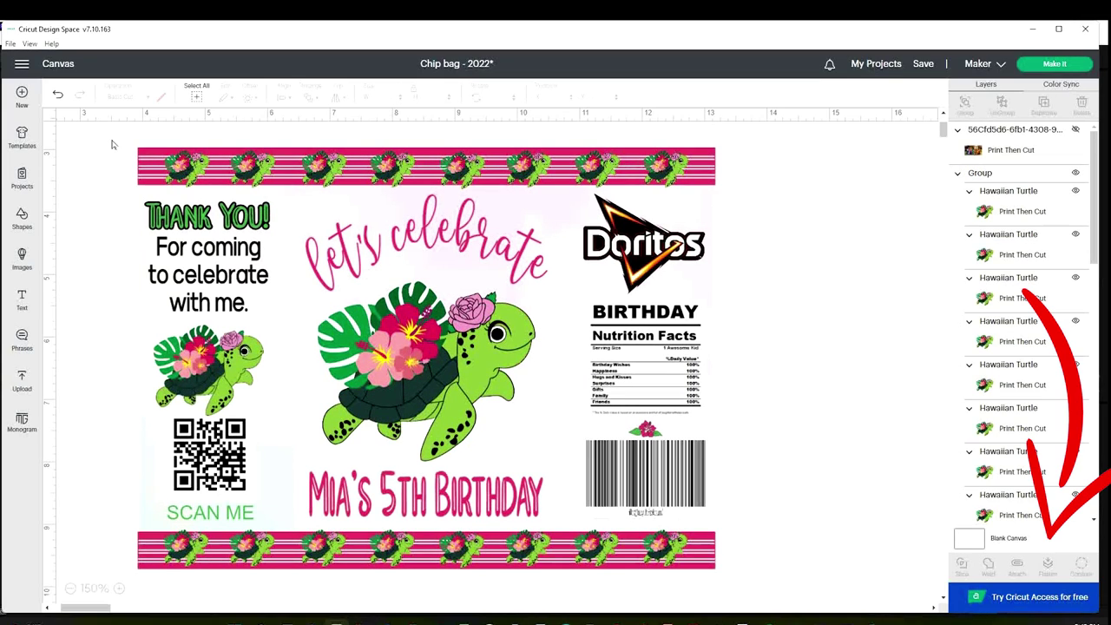
drag(111, 144, 768, 585)
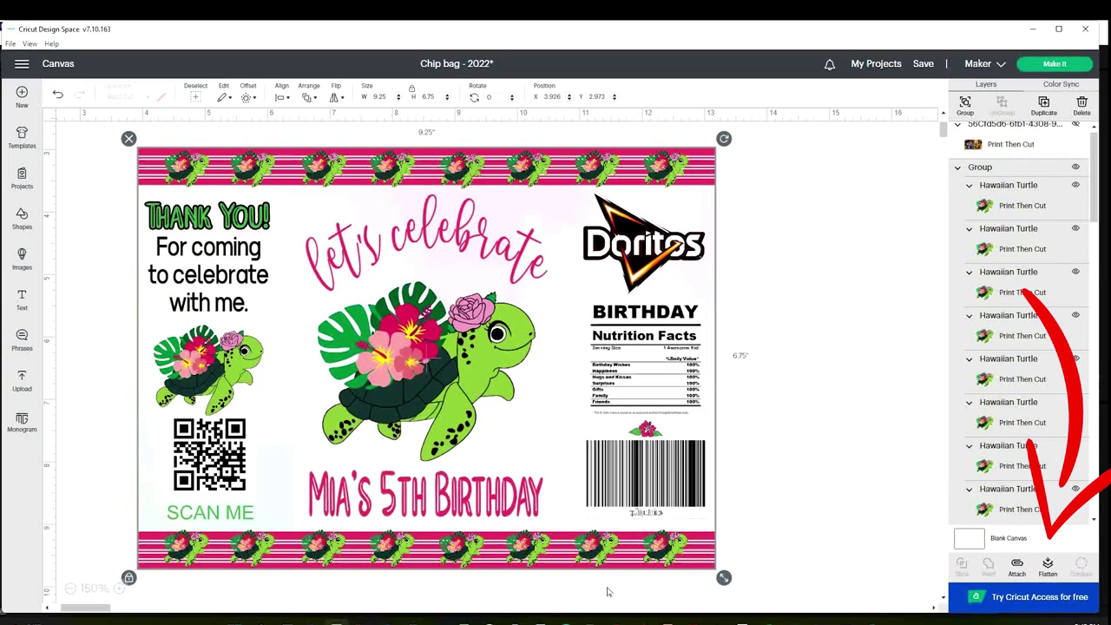
click(1048, 568)
click(388, 96)
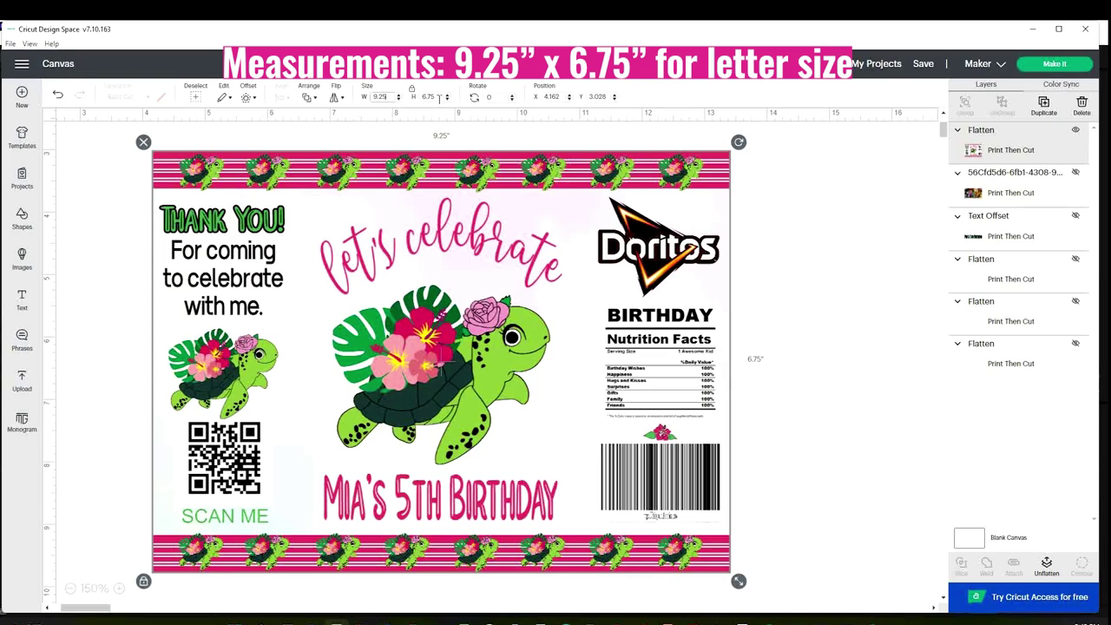
click(809, 288)
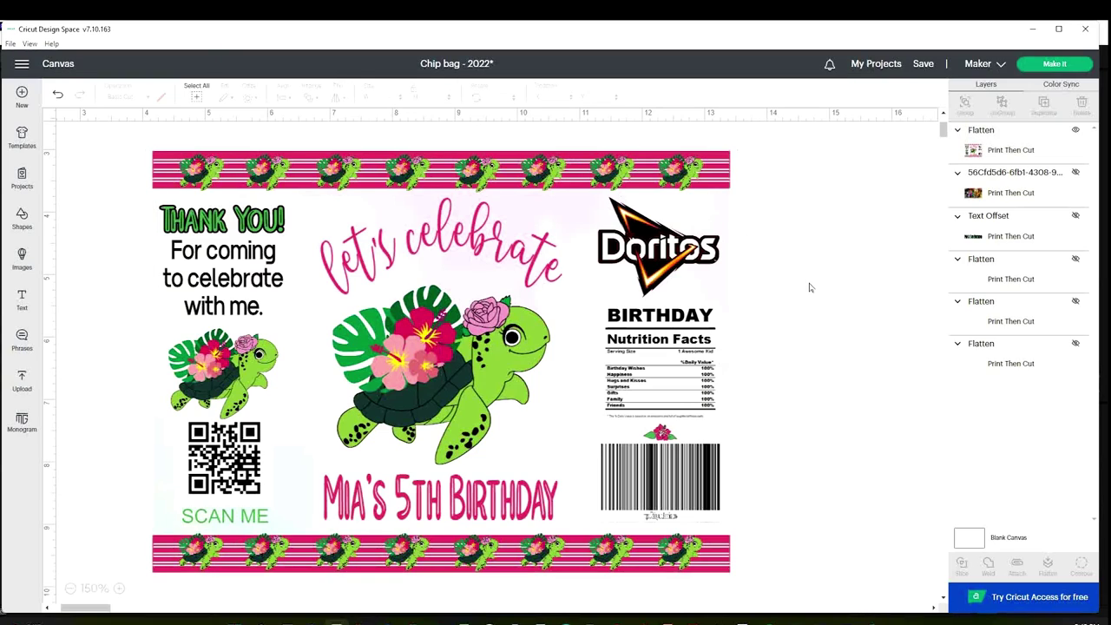
Send the chip bag project to the printer with Add Bleed off and Use System Dialog on.
click(1054, 64)
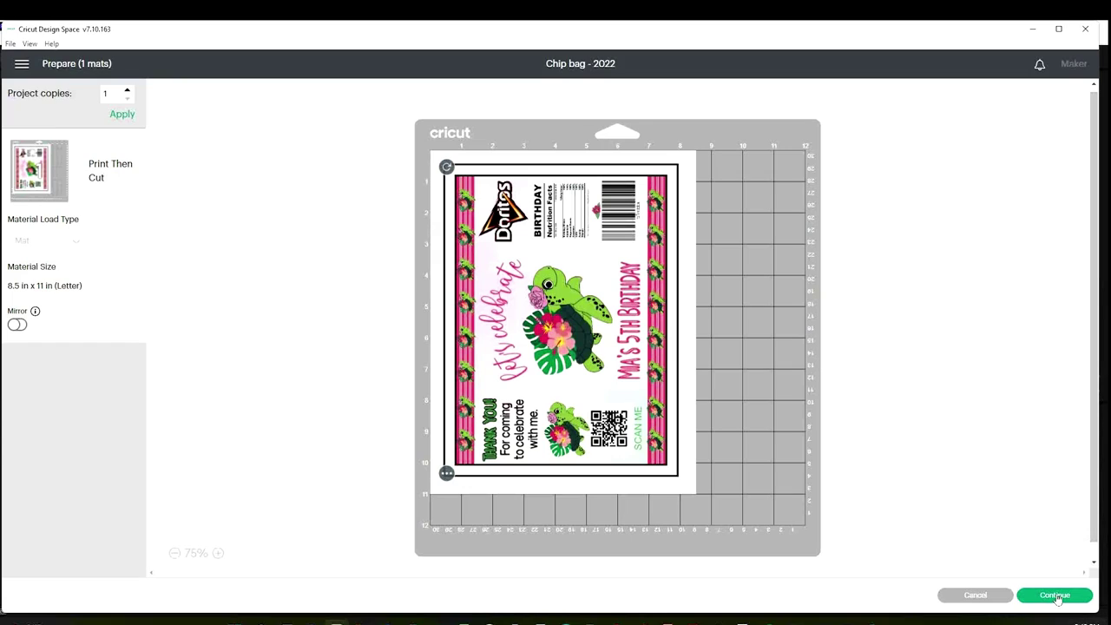
click(1055, 595)
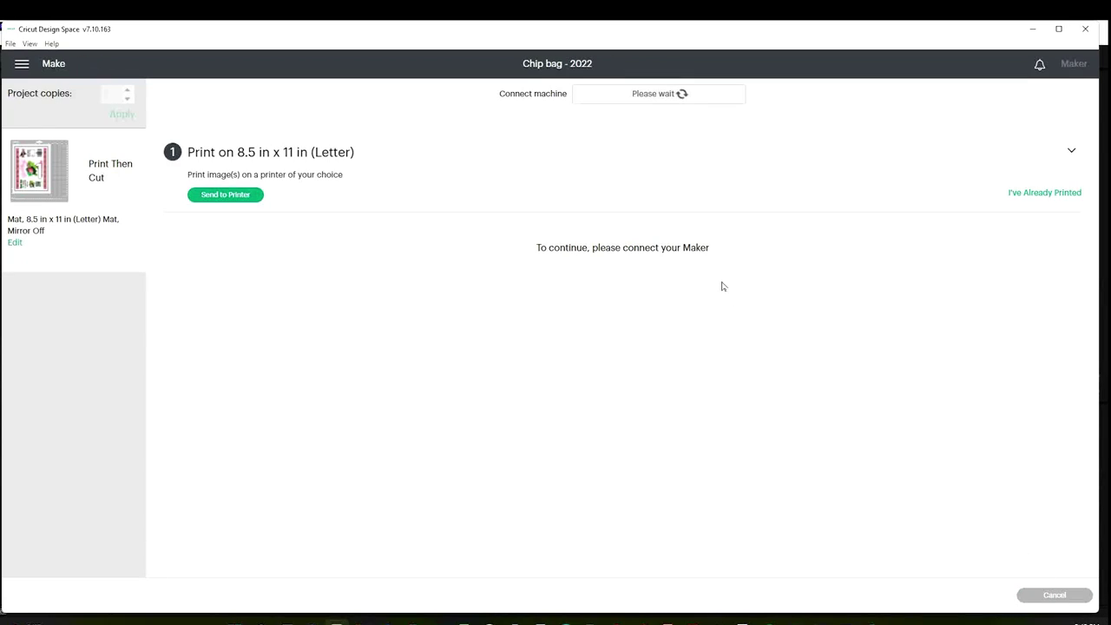
click(226, 195)
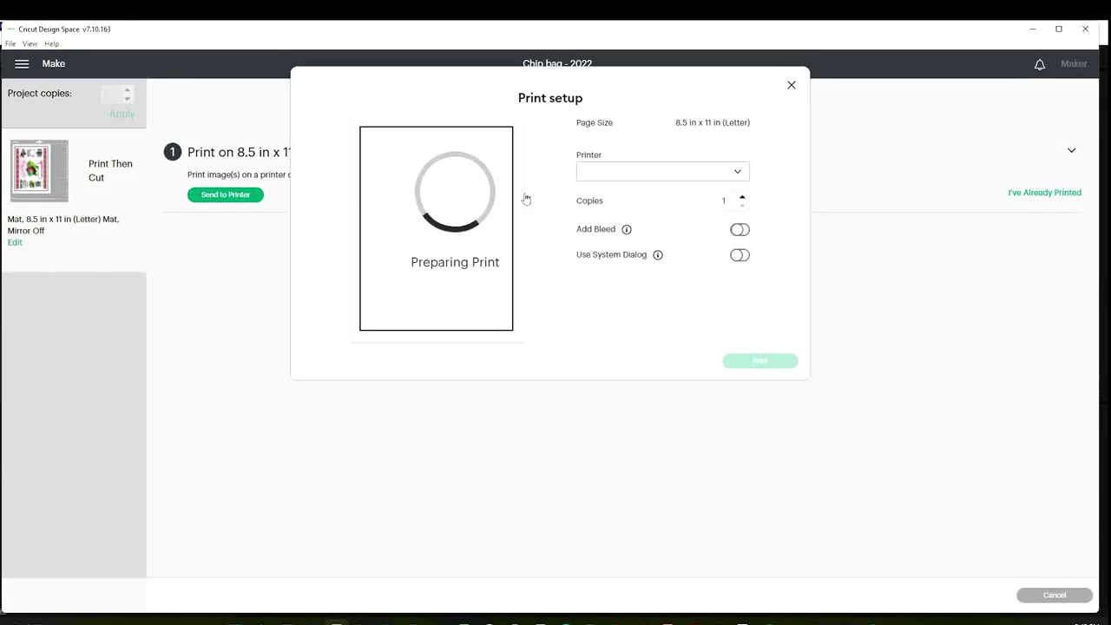
click(744, 233)
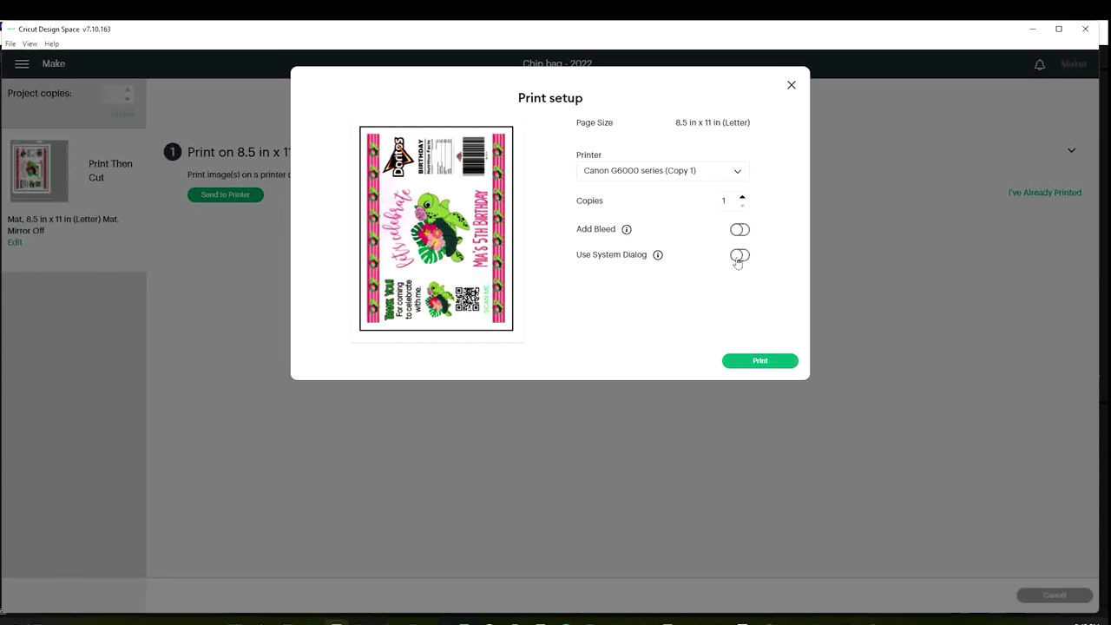
click(737, 257)
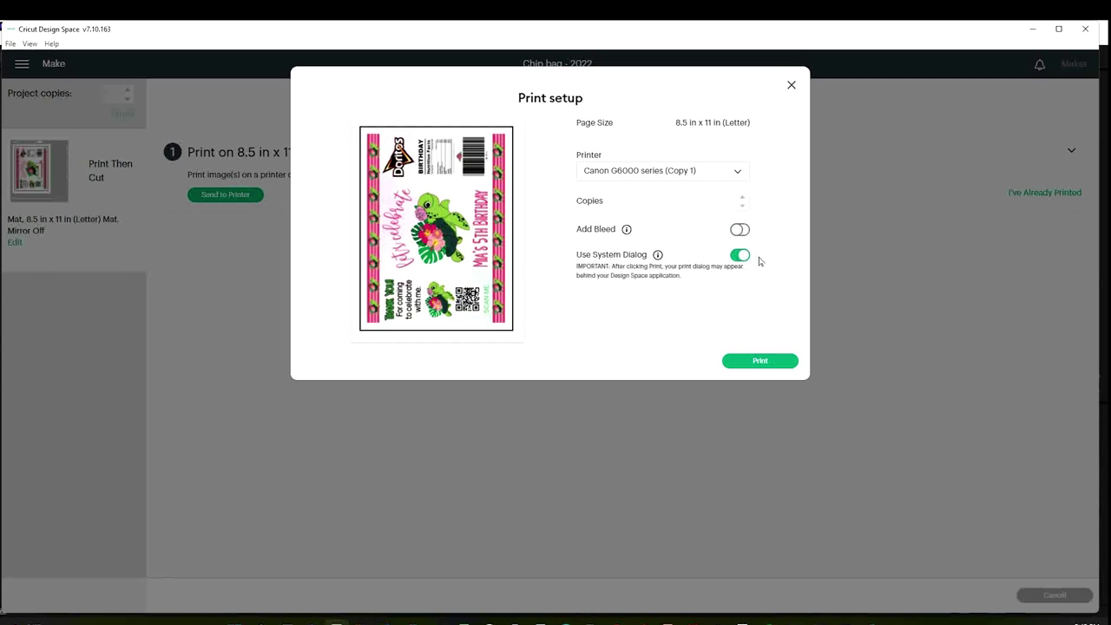
click(769, 365)
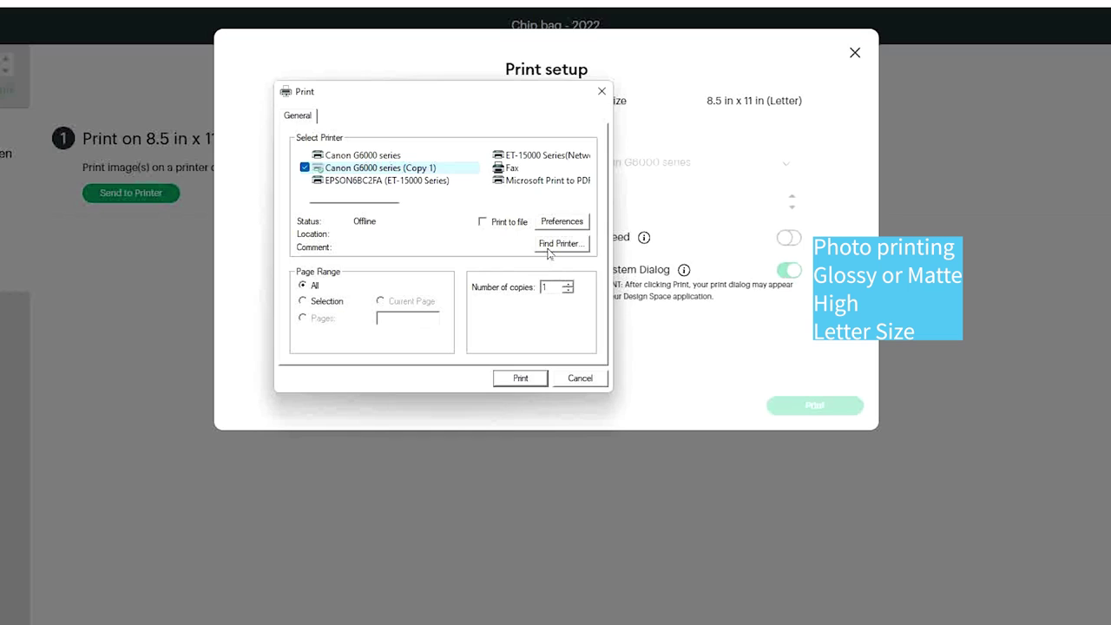
Choose the Canon G6000 series printer in the system print dialog and open its printing preferences.
click(415, 158)
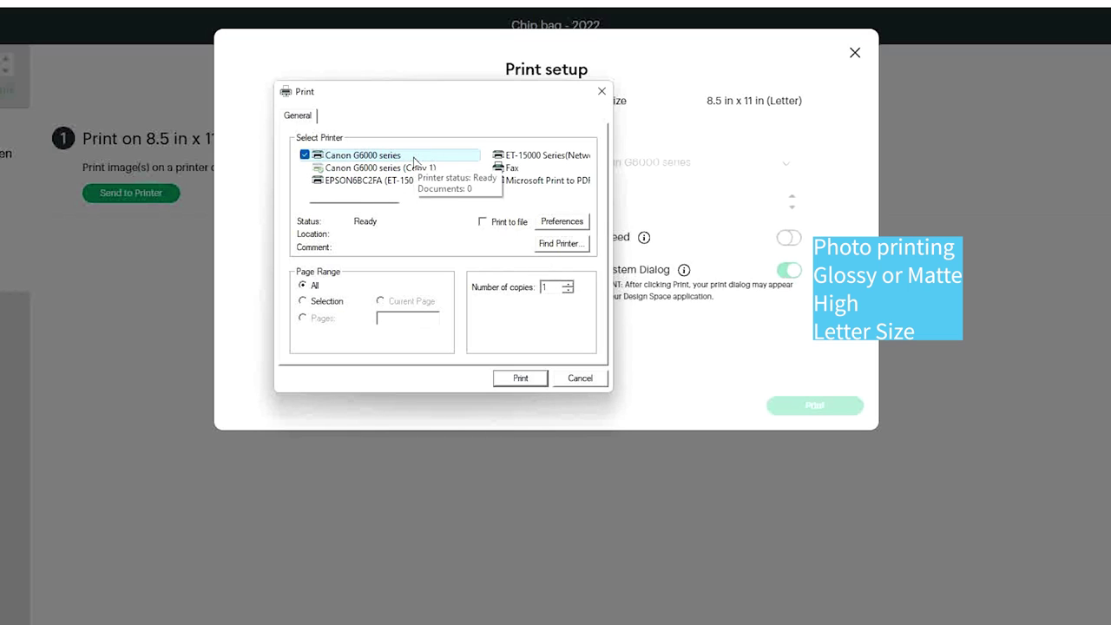
click(564, 222)
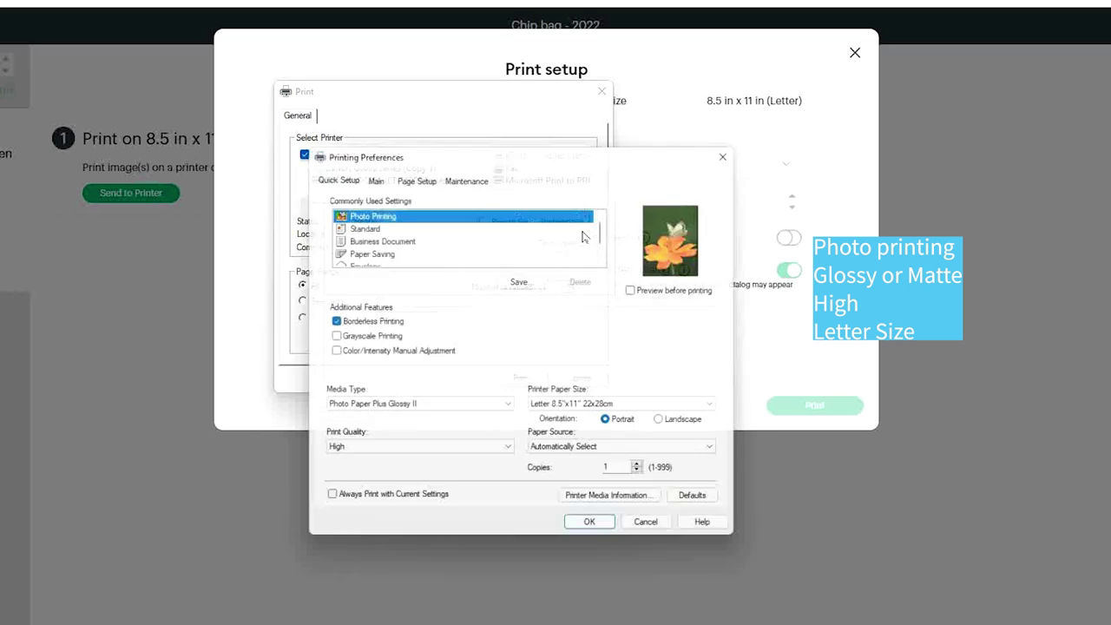